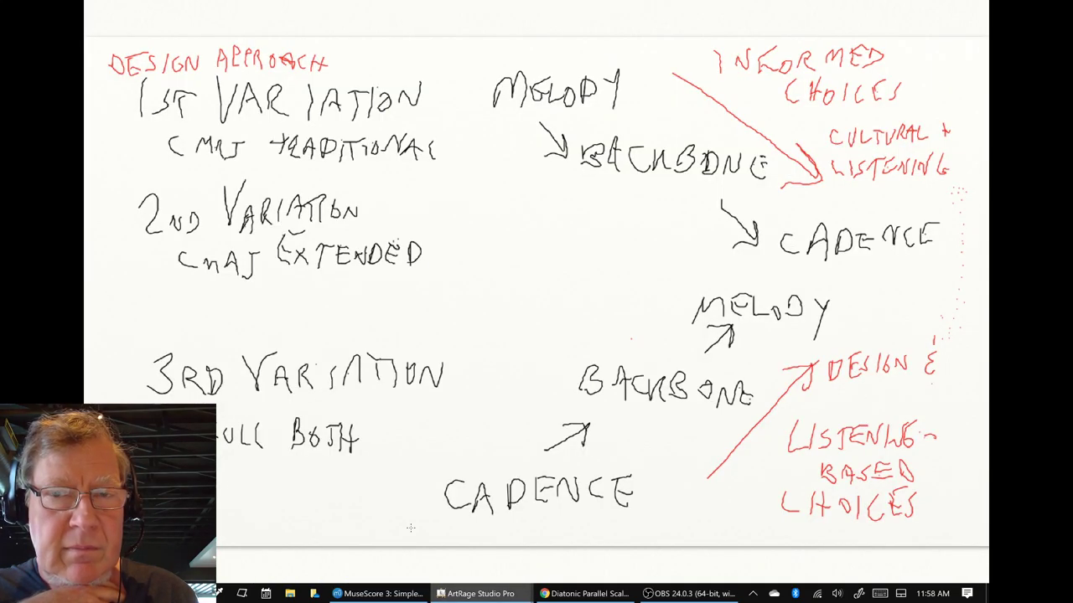
- Show the C Full Tonality chord-count sketch in ArtRage, then bring the MuseScore scores forward
key(alt+Tab)
key(alt+Tab)
key(alt+Tab)
key(alt+Tab)
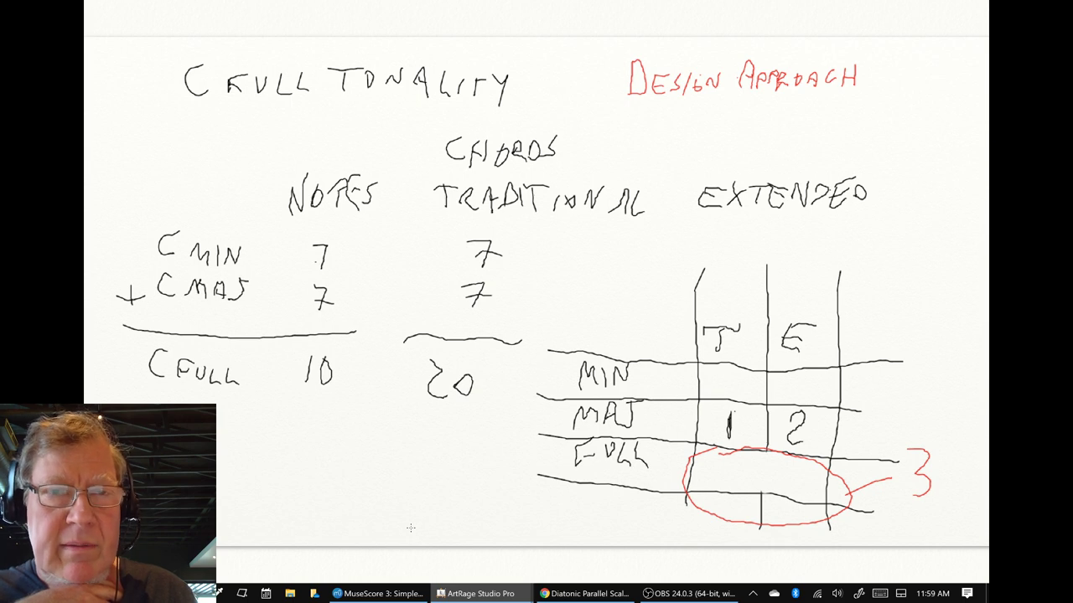
key(alt+Tab)
key(alt+Tab)
key(alt+Tab)
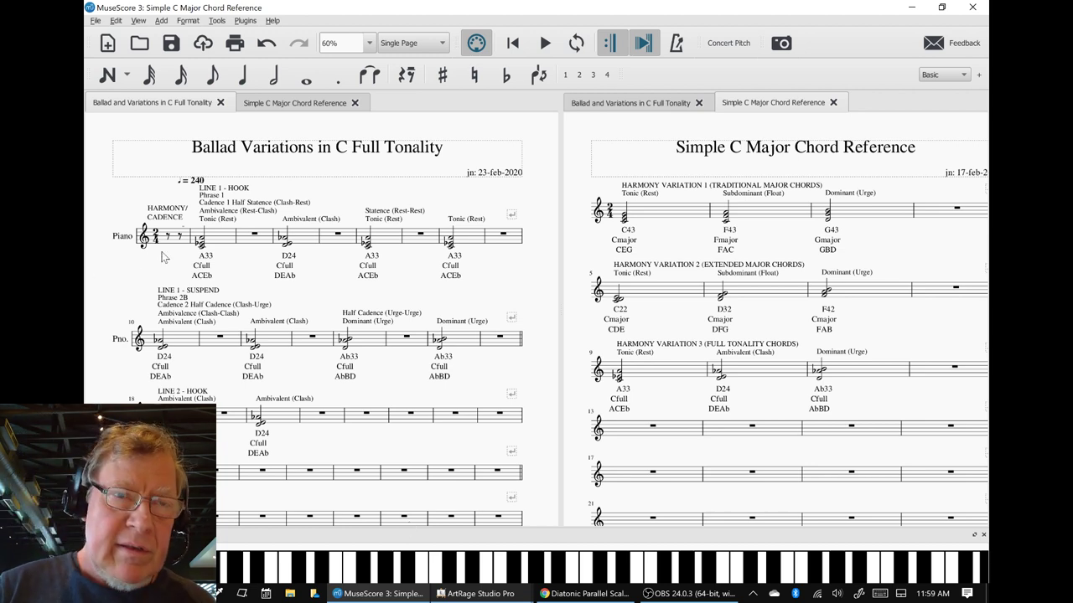
- Play the Ballad Variations Line 1 Hook chords (A33, D24, A33, A33) from the first measure
click(219, 247)
click(219, 245)
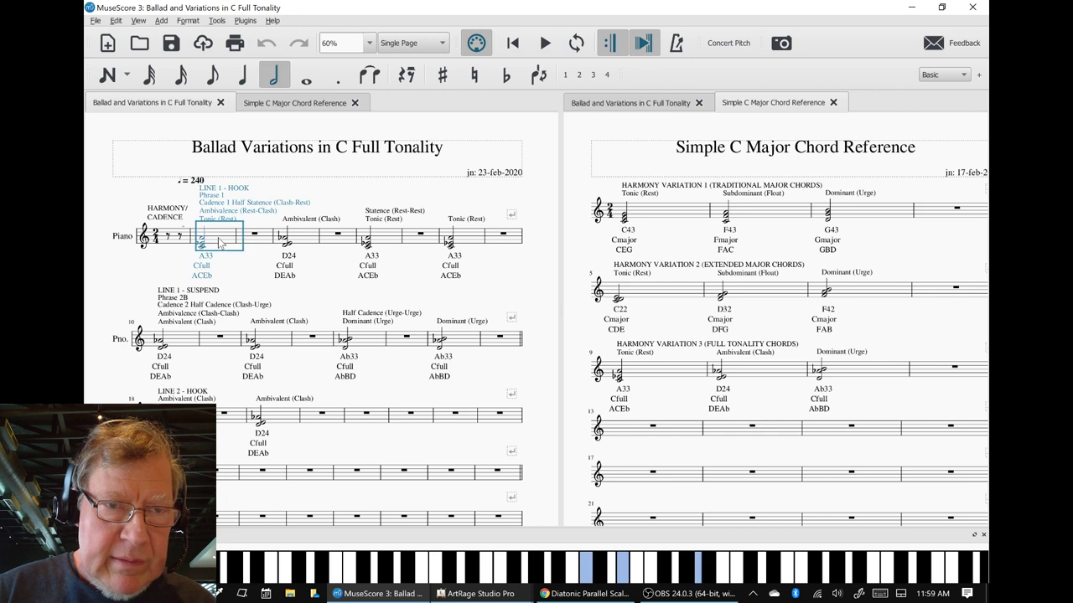
key(space)
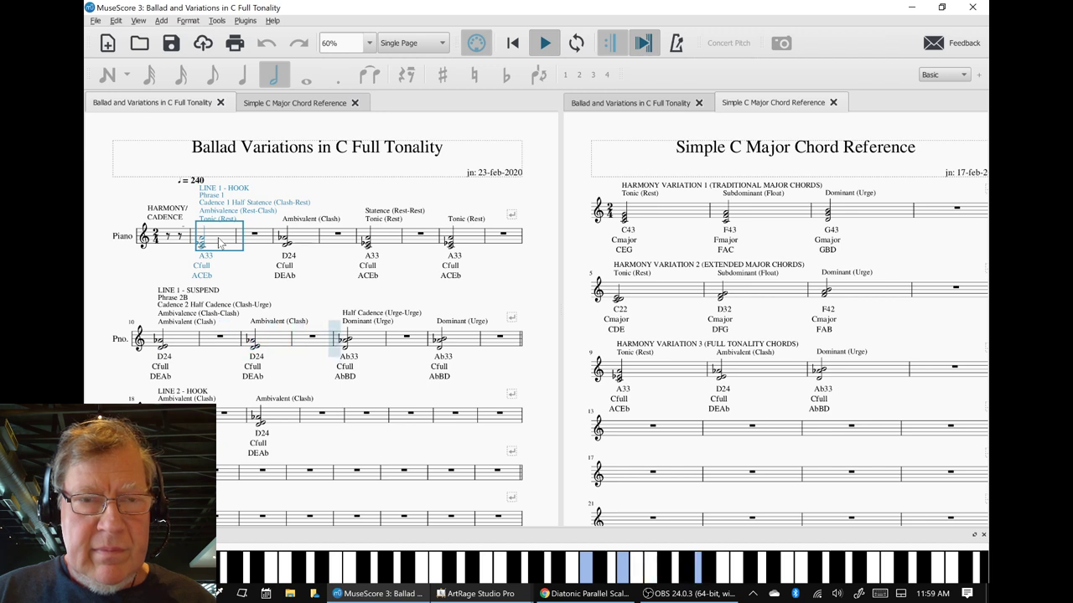
key(space)
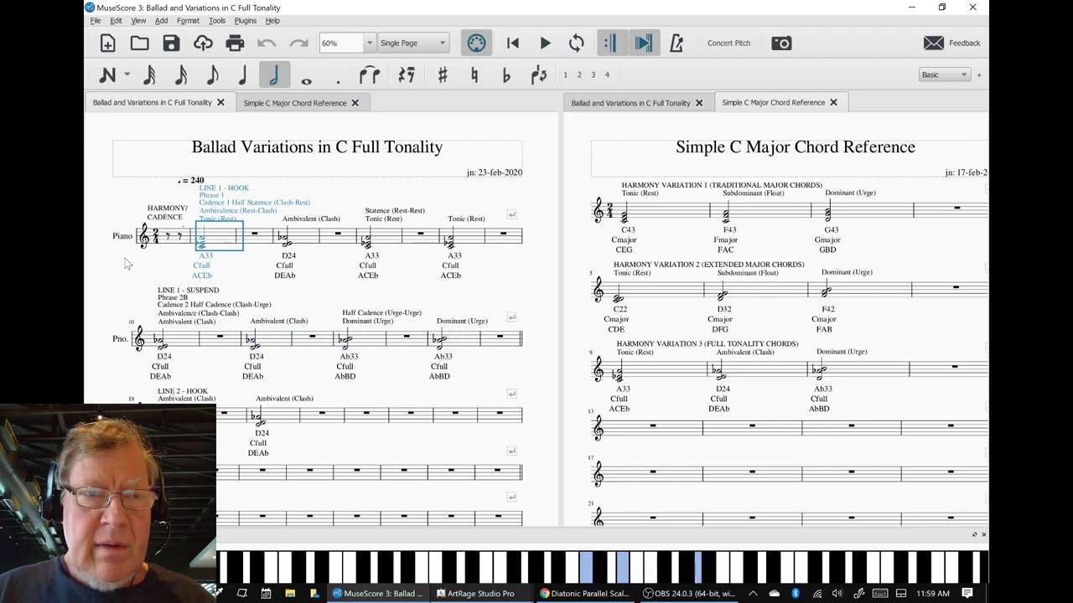
key(Escape)
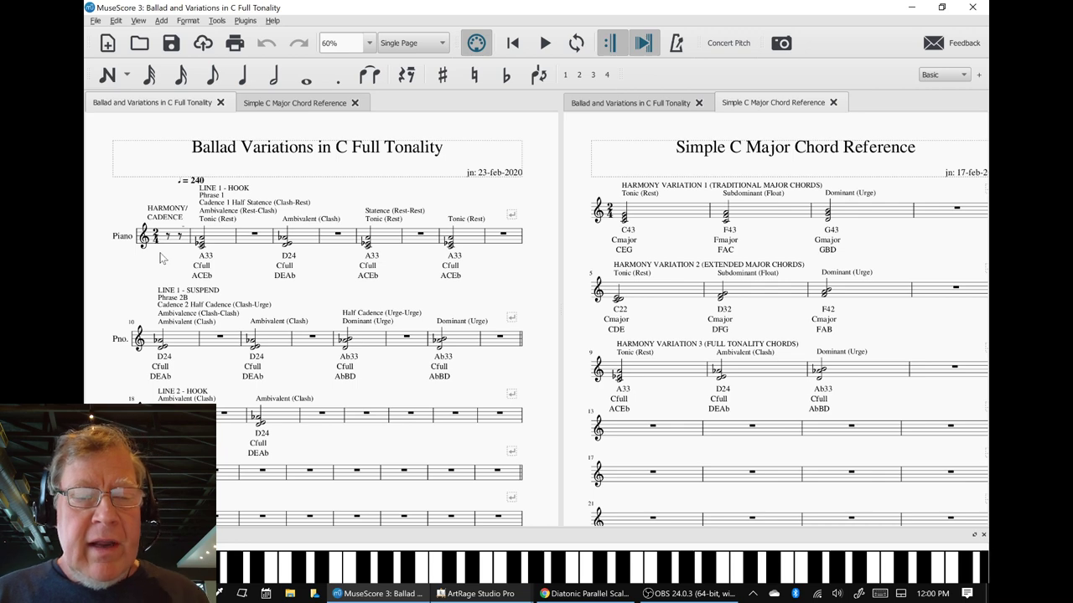
key(alt+Tab)
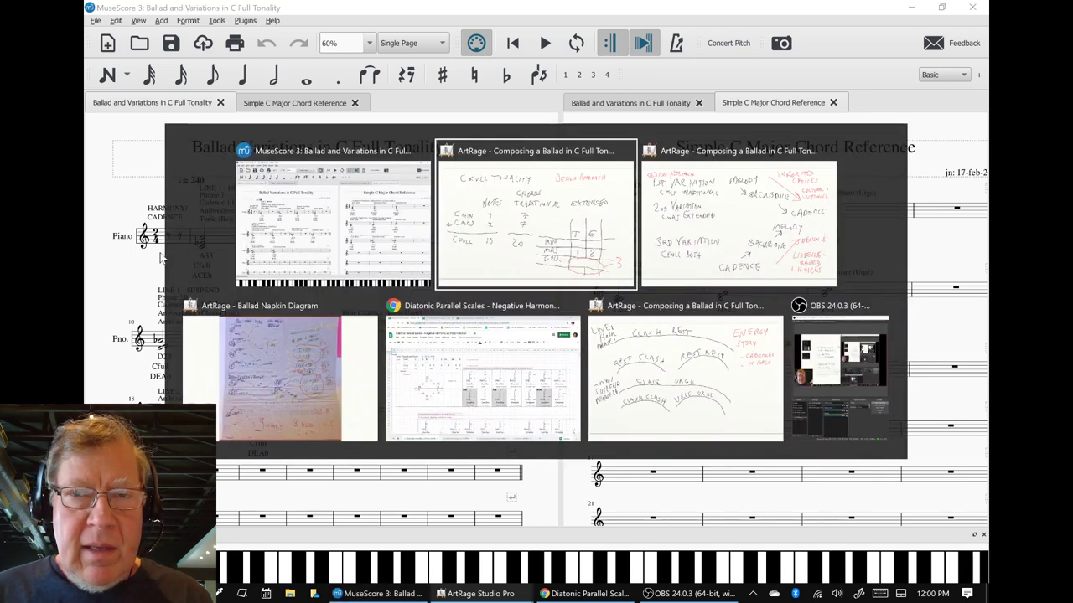
key(alt+Tab)
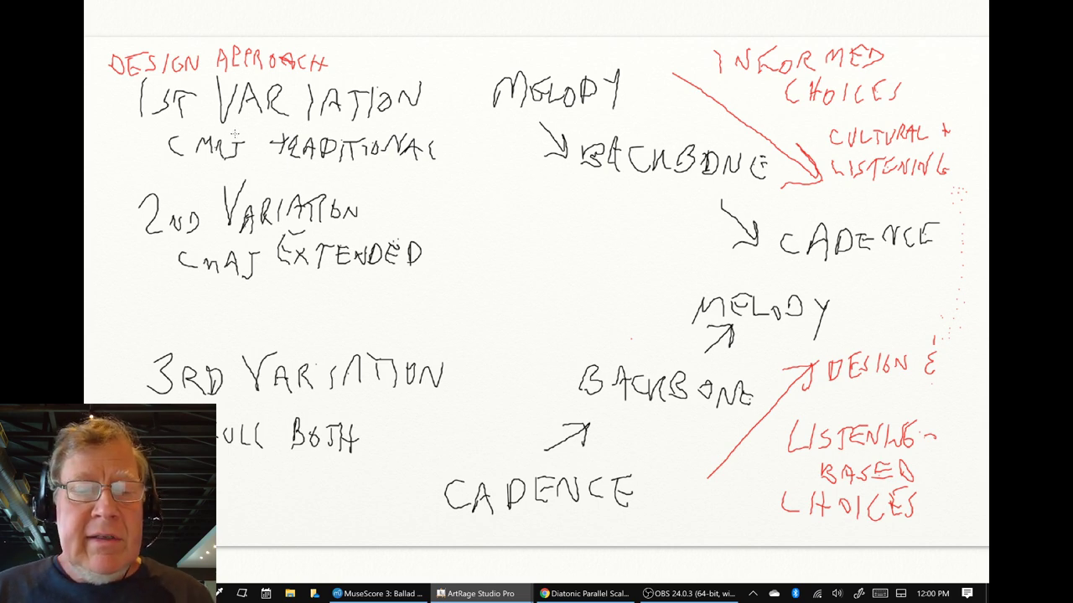
key(alt+Tab)
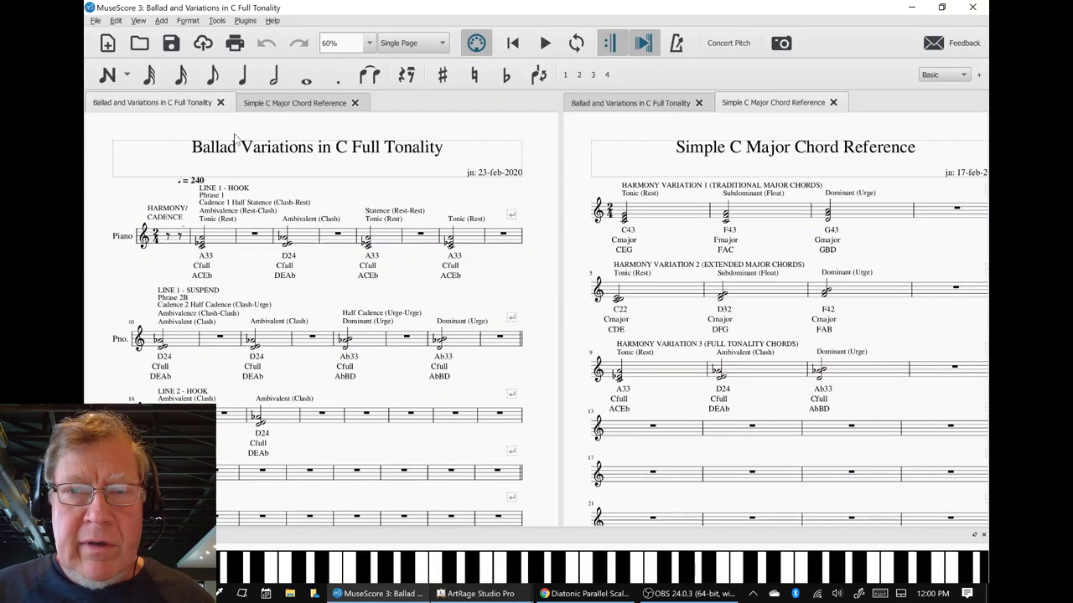
- Play Harmony Variation 1 of the chord reference, then return to the Design Approach whiteboard
click(701, 215)
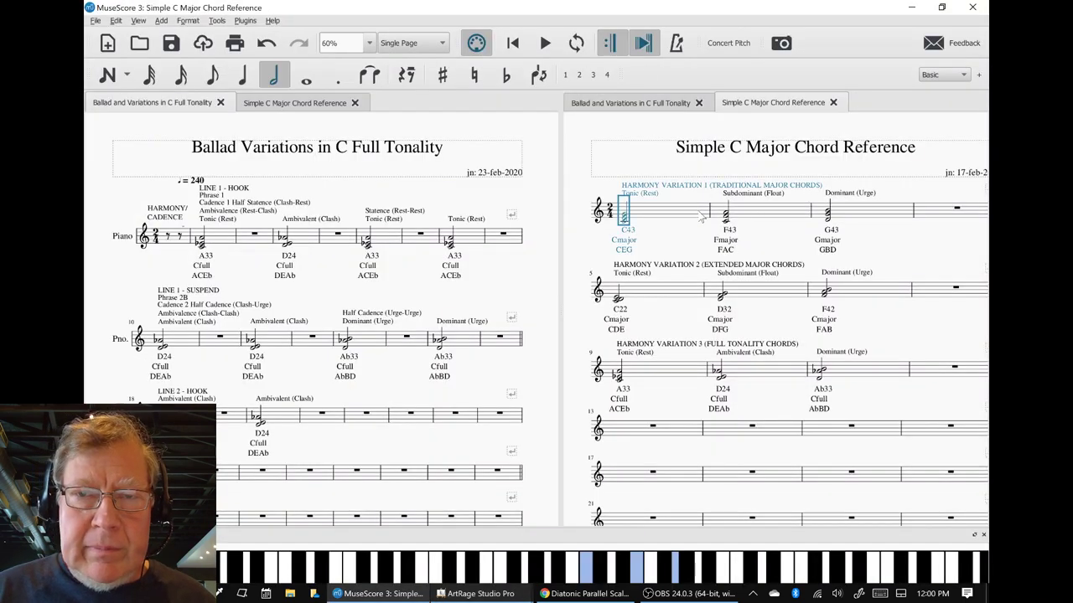
key(space)
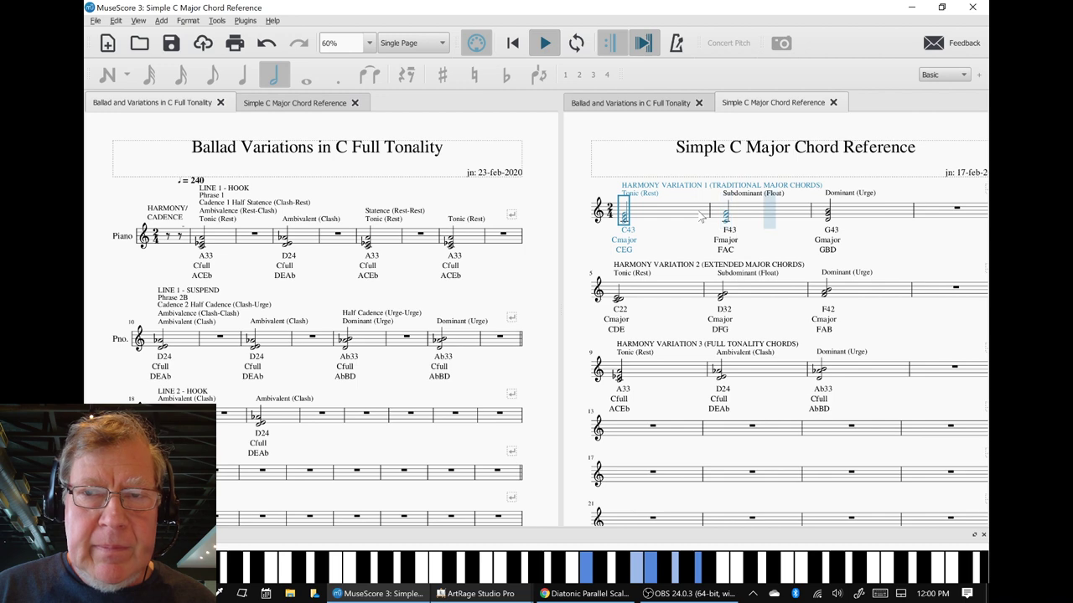
key(alt+Tab)
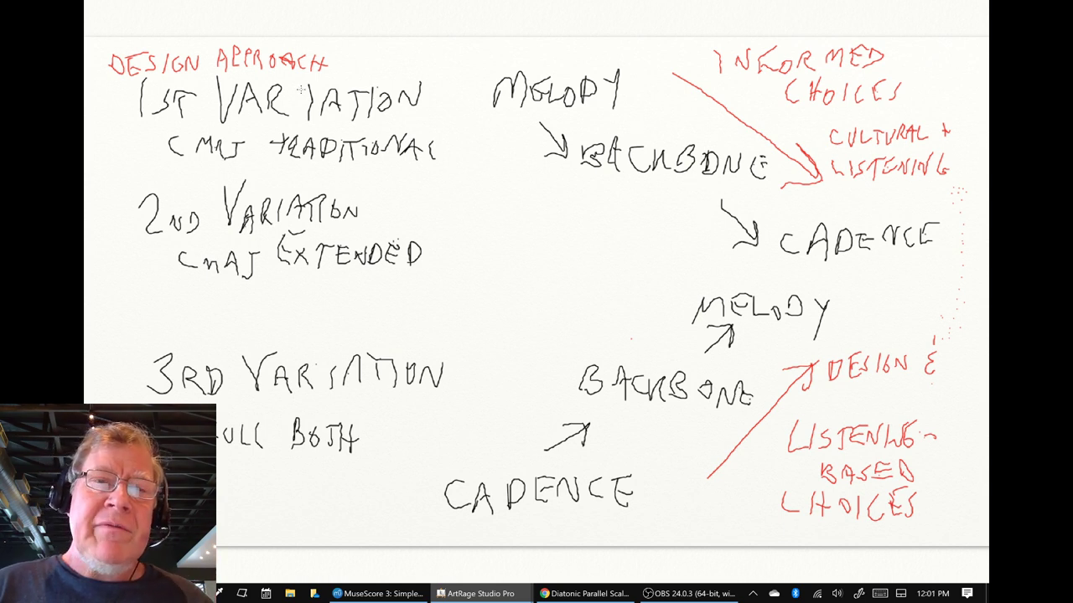
- Switch from ArtRage to the Diatonic Parallel Scales spreadsheet and open the Pentatonic Parallel Scales workbook
key(alt+Tab)
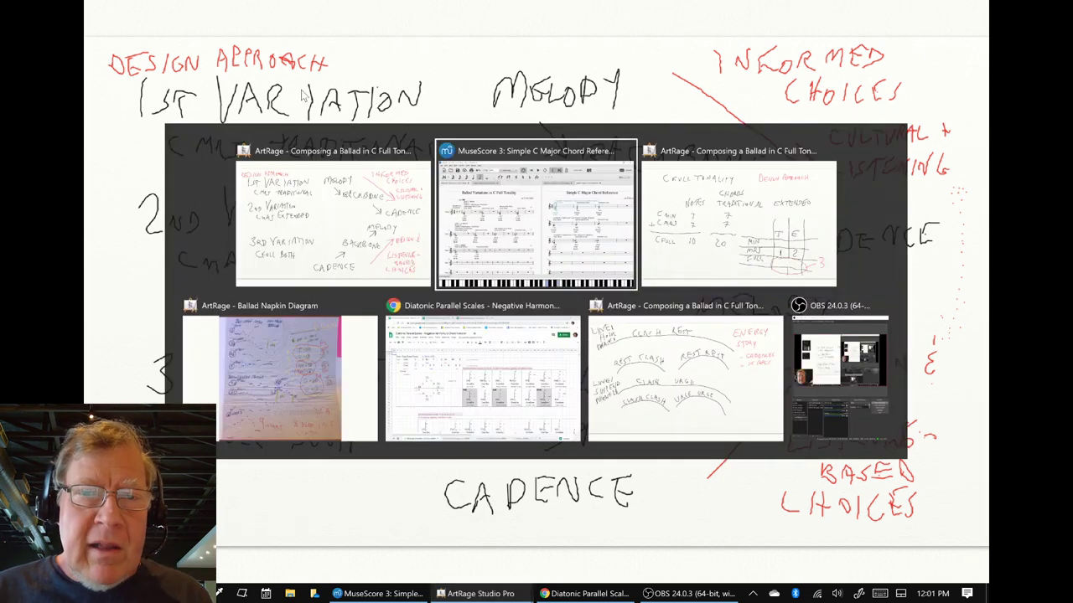
key(alt+Tab)
key(alt+Tab)
key(alt+Tab)
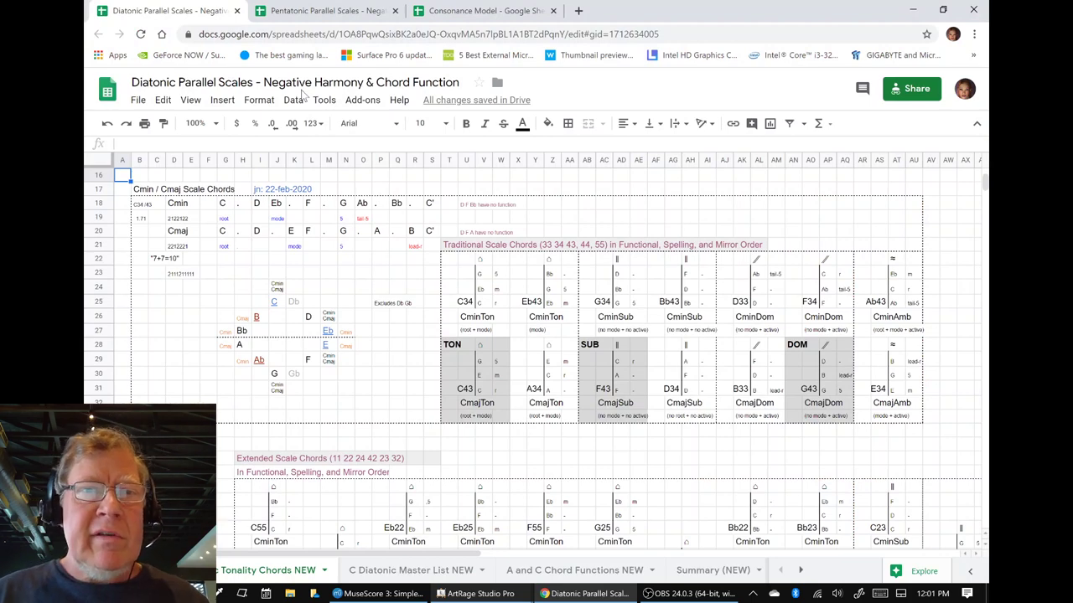
click(300, 12)
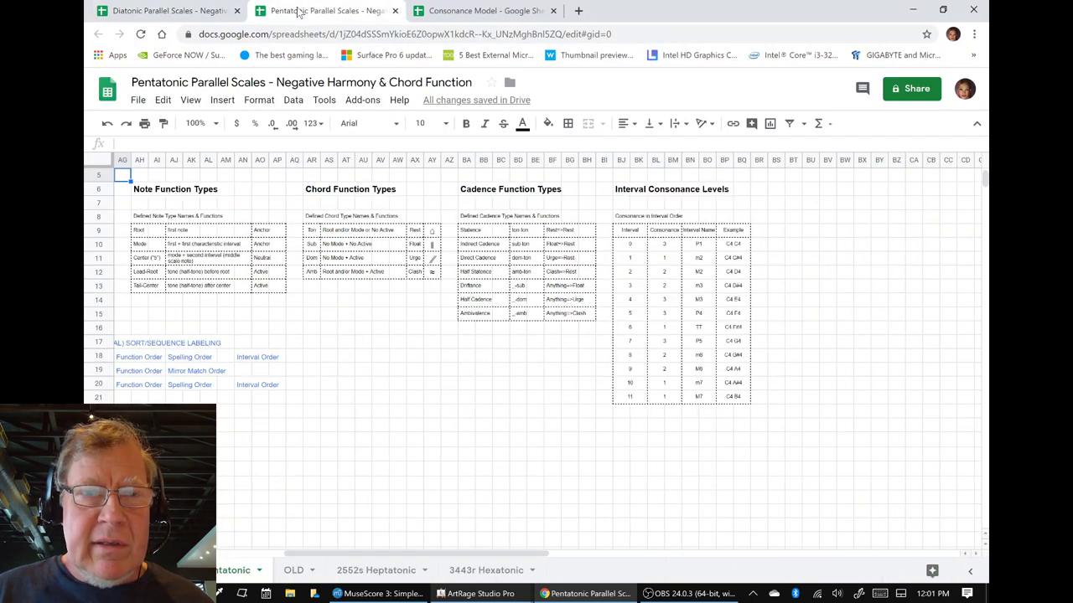
- Point out the Root, Mode and Lead-Root note functions with their Active and Neutral categories
click(138, 231)
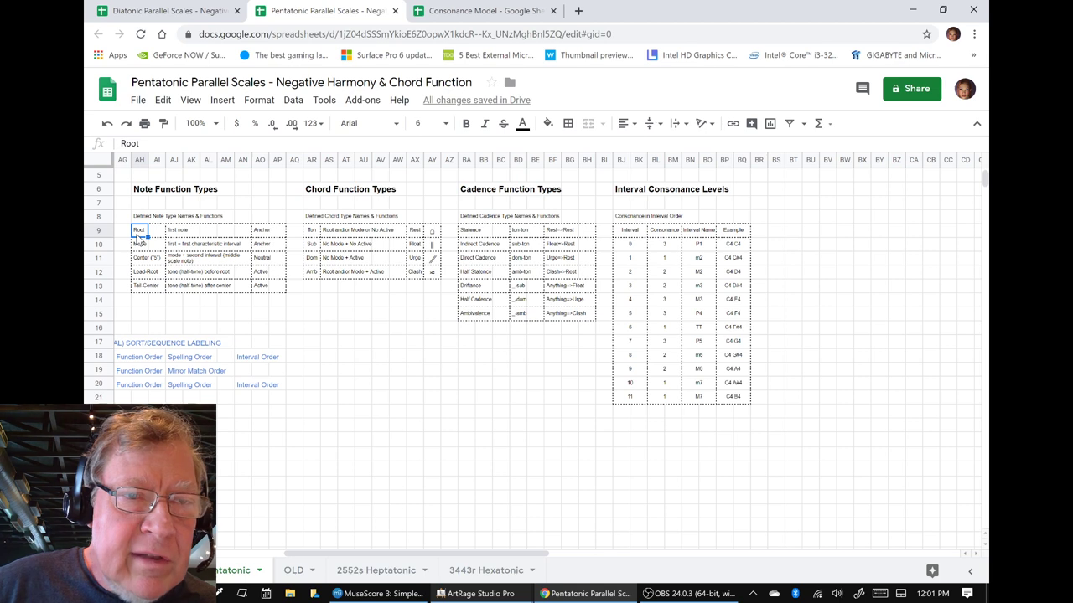
click(138, 246)
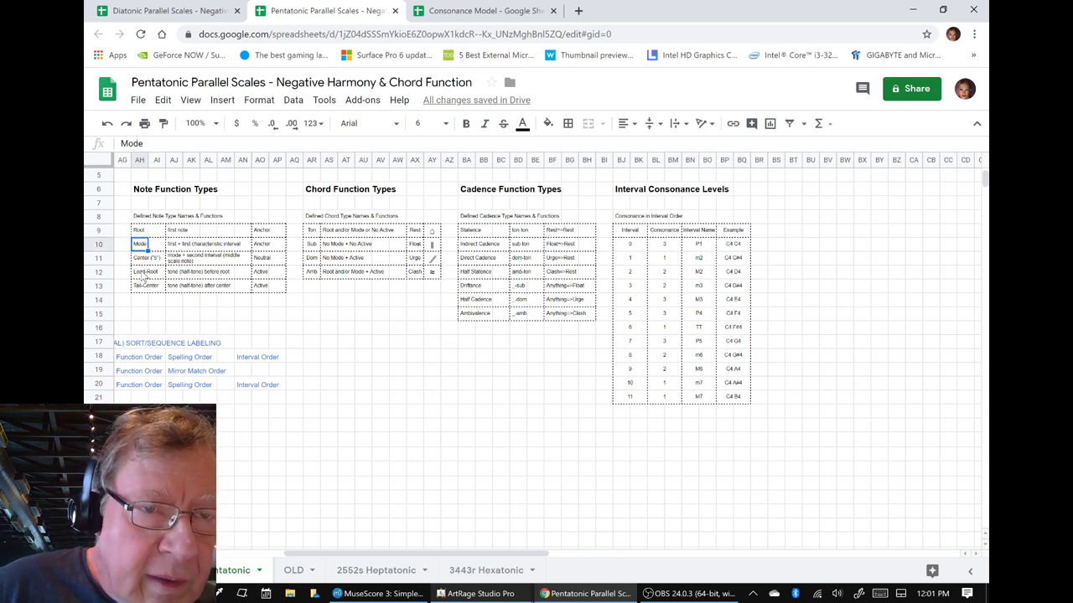
click(145, 275)
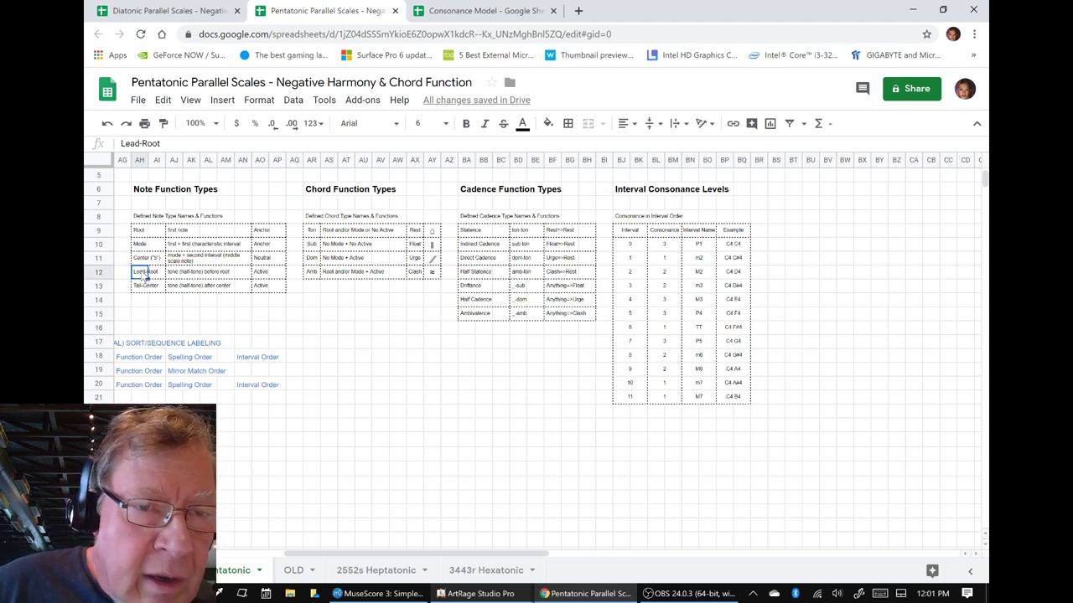
click(258, 277)
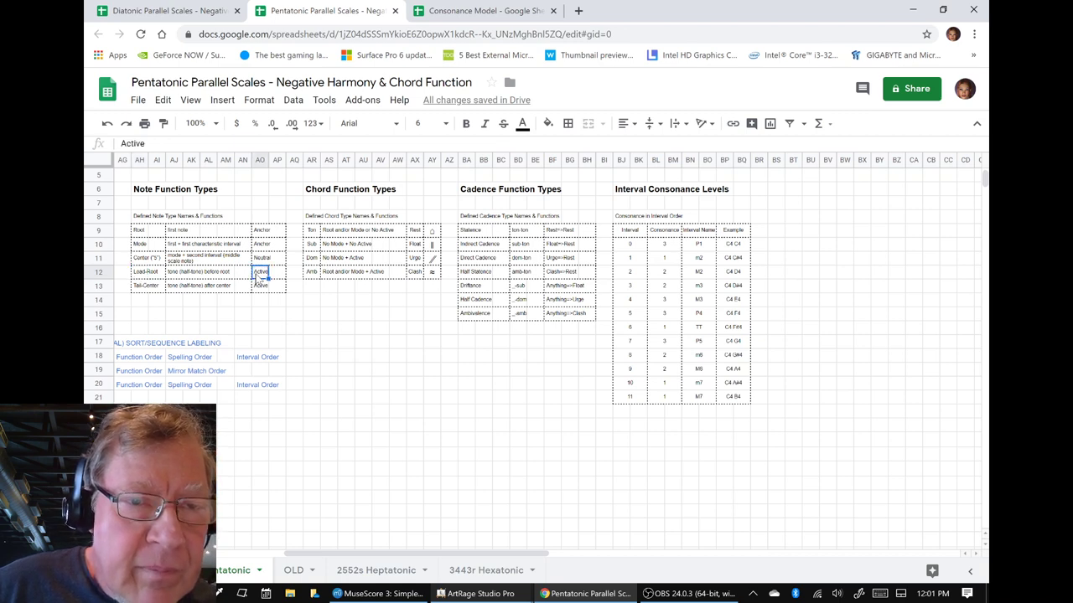
click(259, 262)
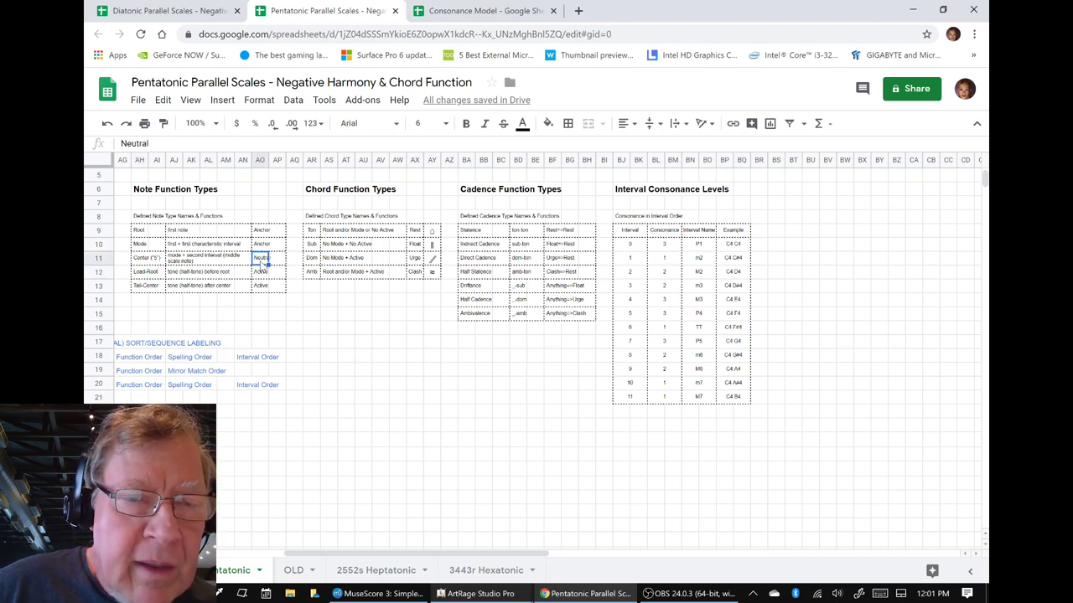
- Point out the Ton chord function's Rest label and symbol, and Sub's Float label
click(316, 232)
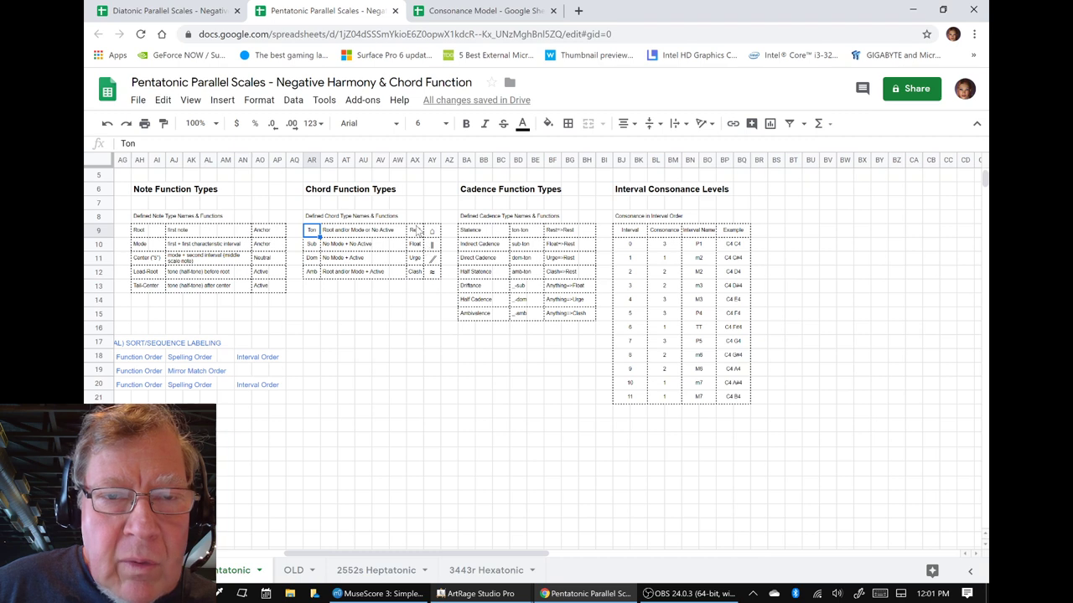
click(414, 227)
click(431, 232)
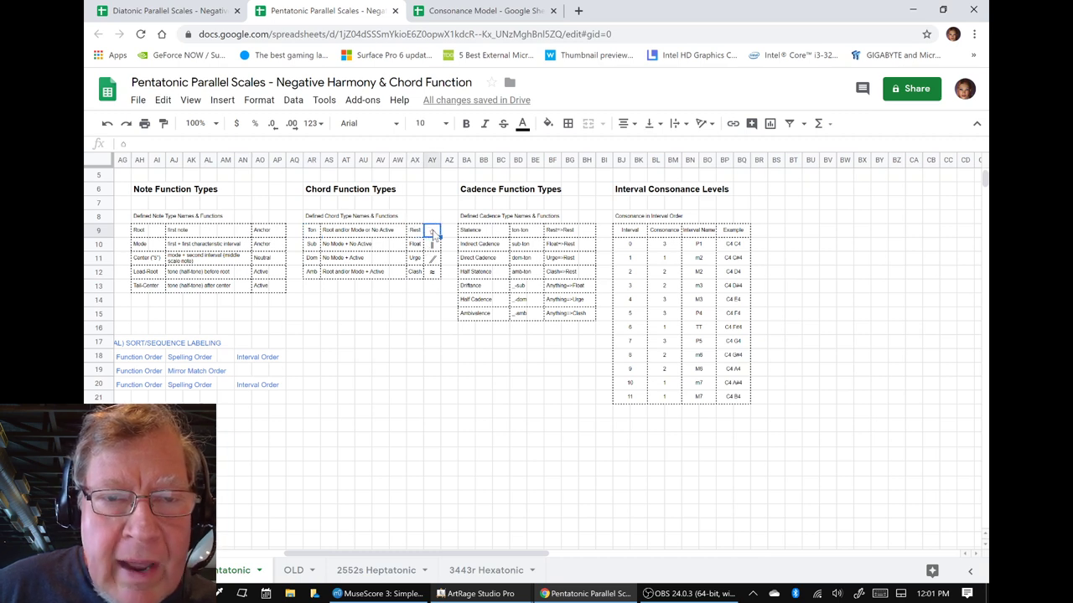
click(312, 246)
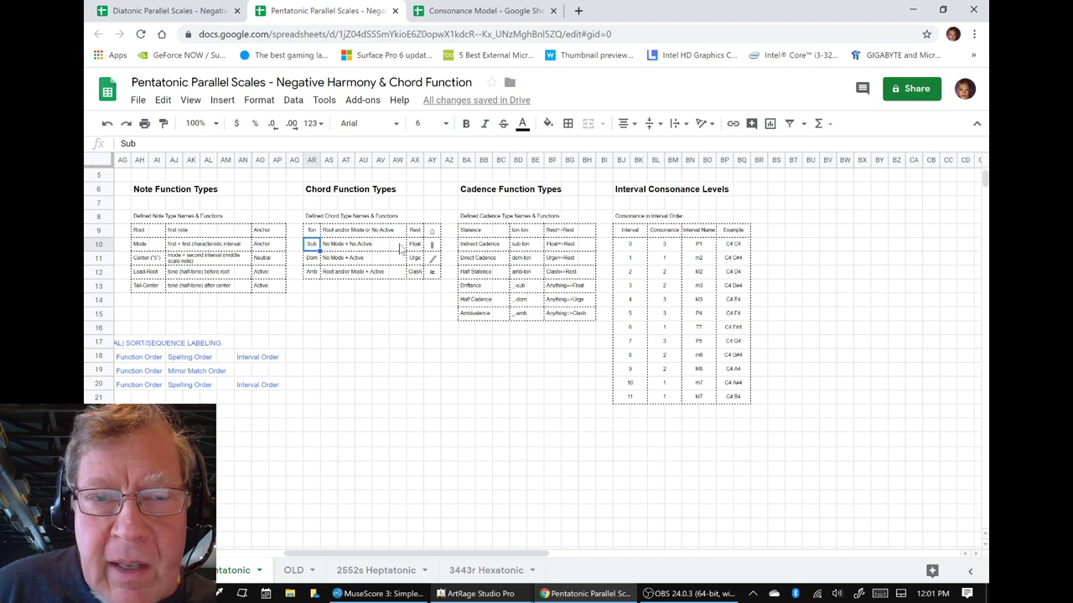
click(416, 246)
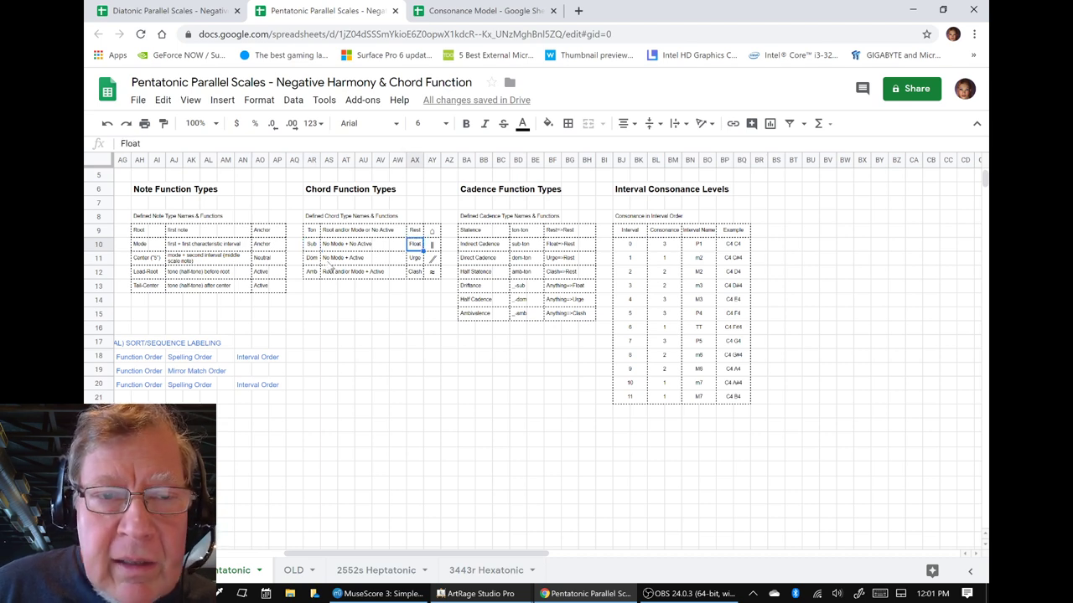
- Point out the Dom and Amb chord functions, then the Statence cadence and its Rest=>Rest description
click(318, 260)
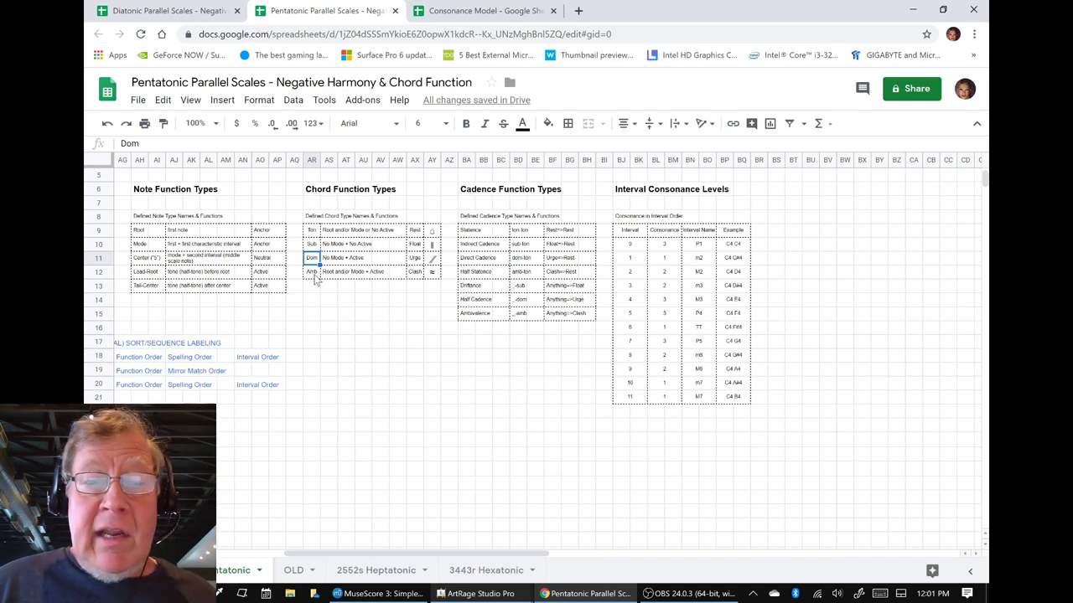
click(315, 273)
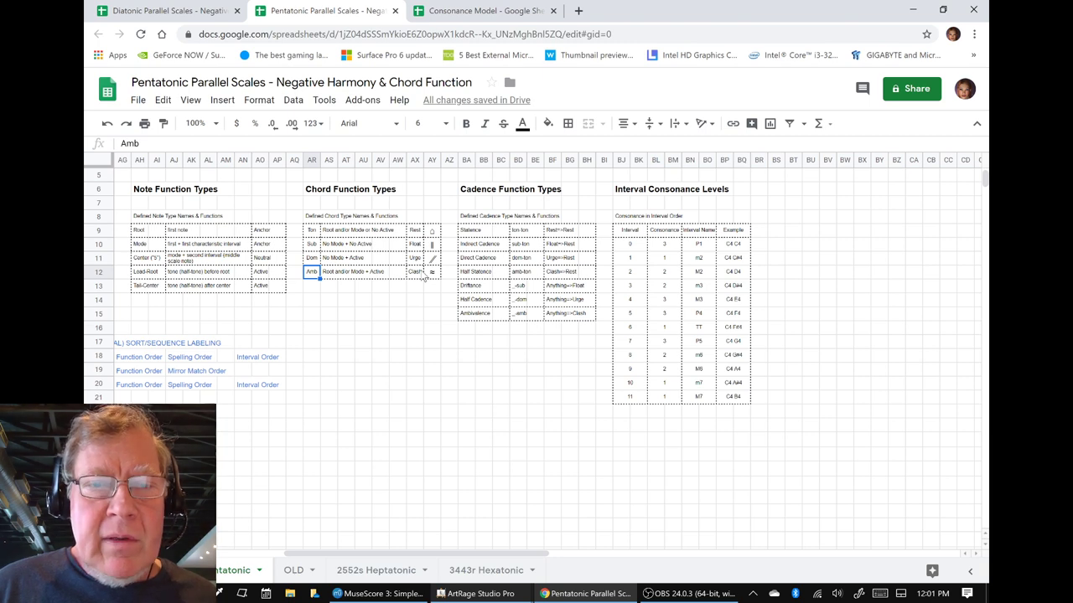
click(465, 233)
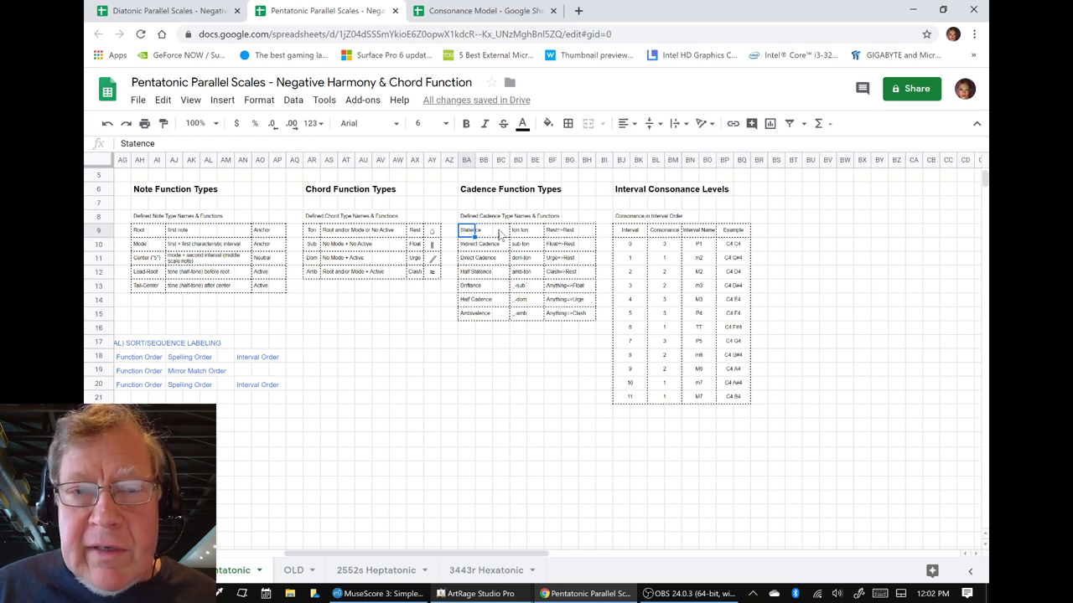
click(557, 235)
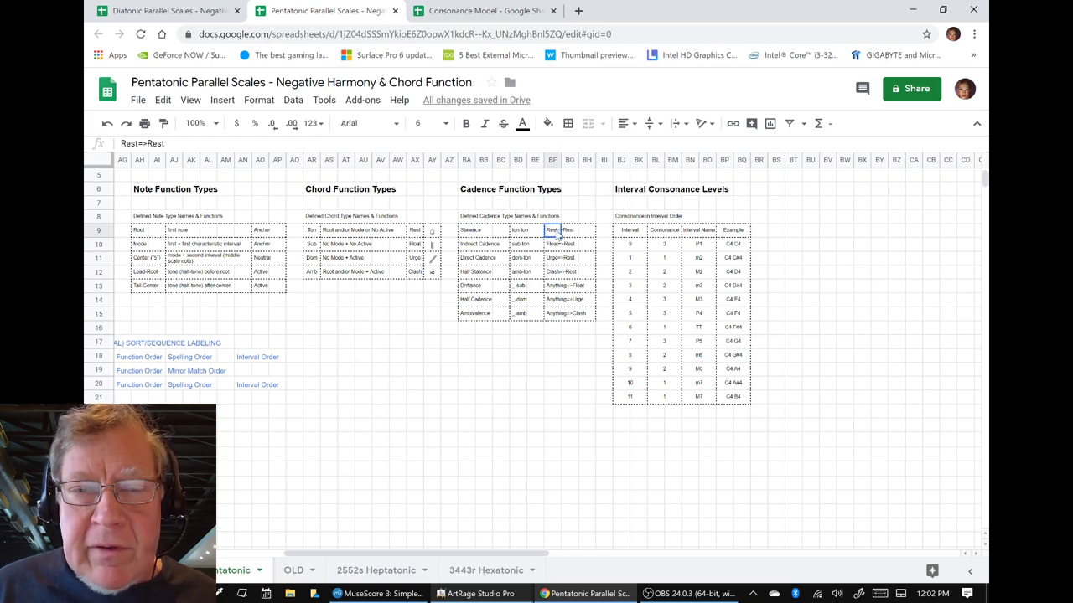
key(alt+Tab)
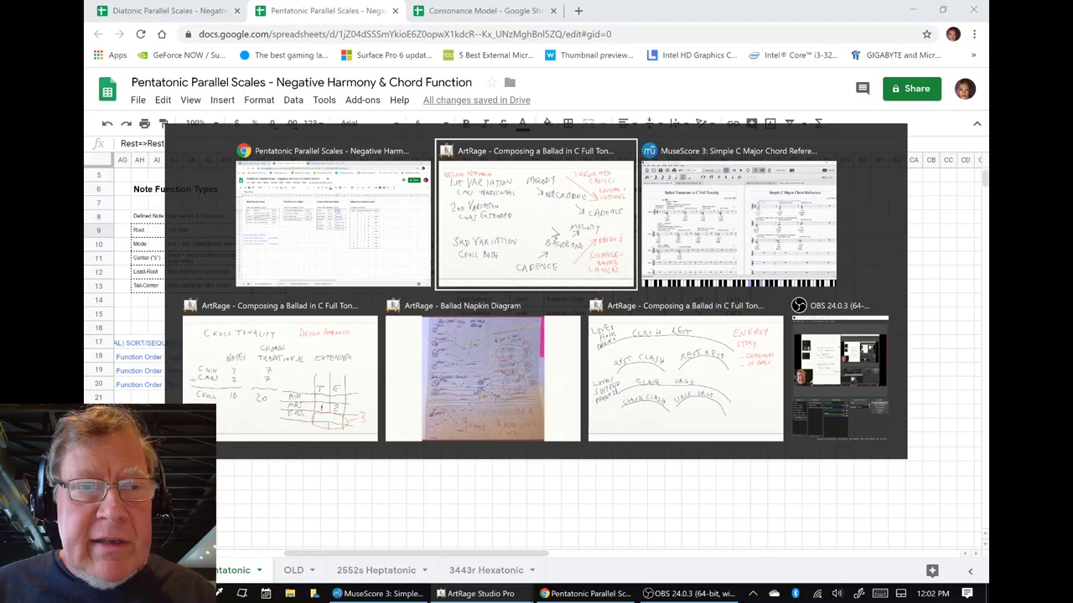
key(alt+Tab)
key(alt+Tab)
key(alt+Tab)
key(alt+Tab)
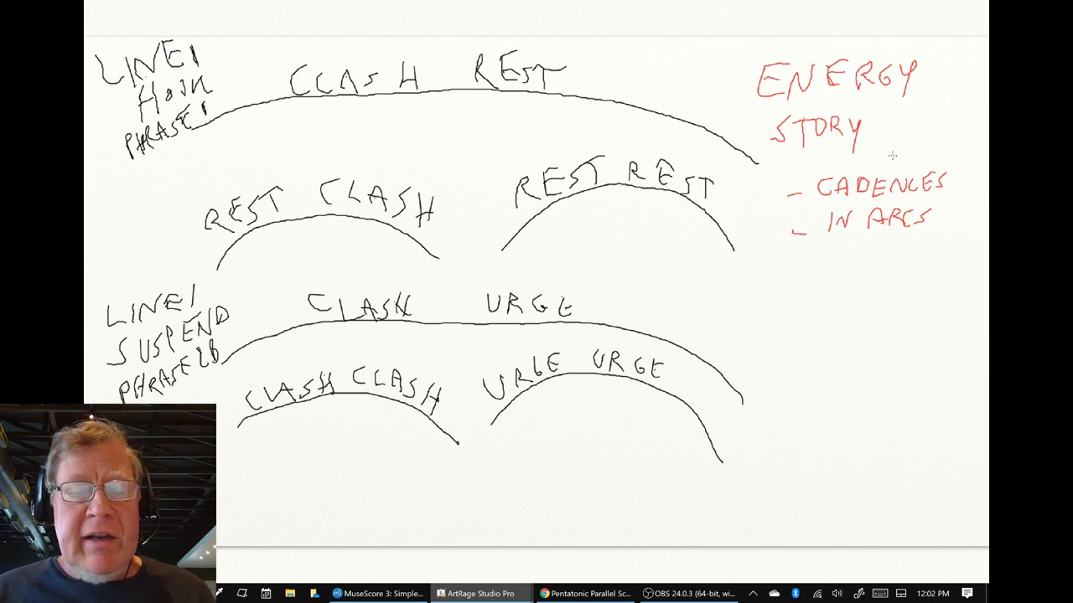
key(alt+Tab)
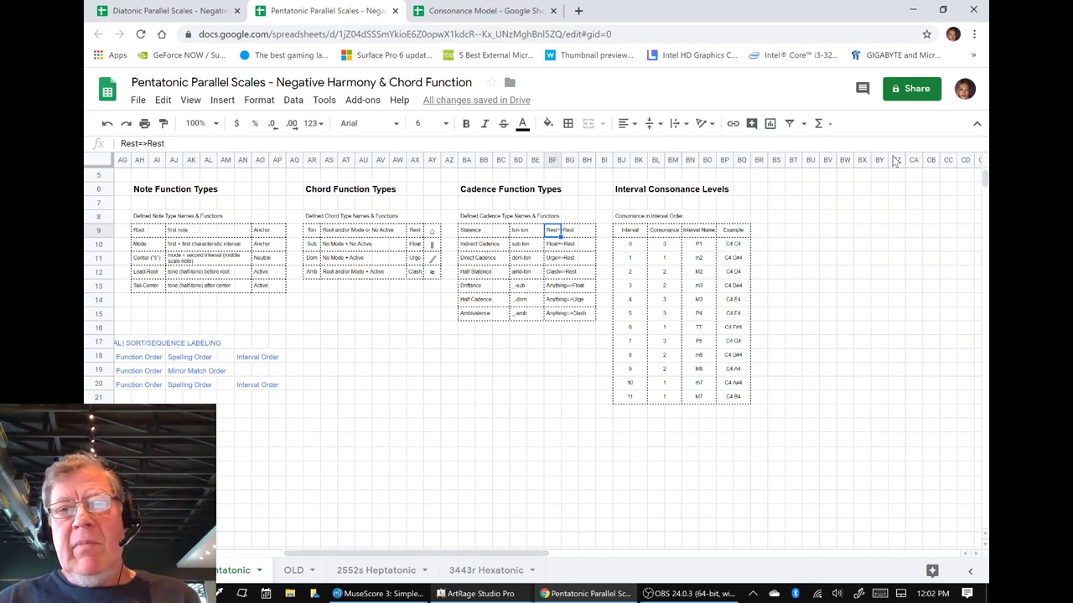
- Revisit the C Full Tonality whiteboard, then return to the Pentatonic Parallel Scales sheet
key(alt+Tab)
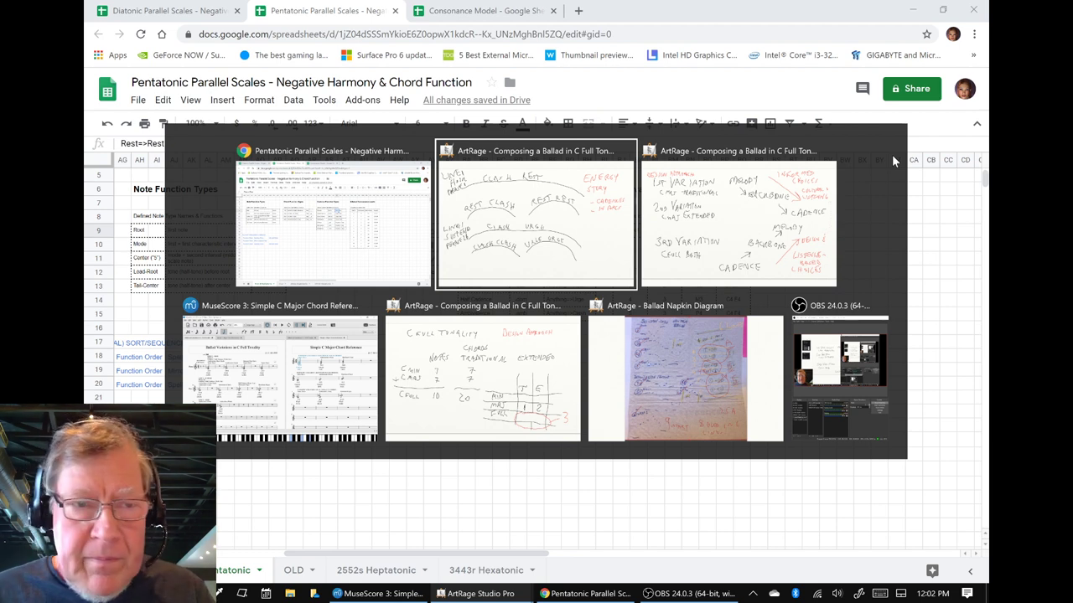
key(alt+Tab)
key(alt+Tab)
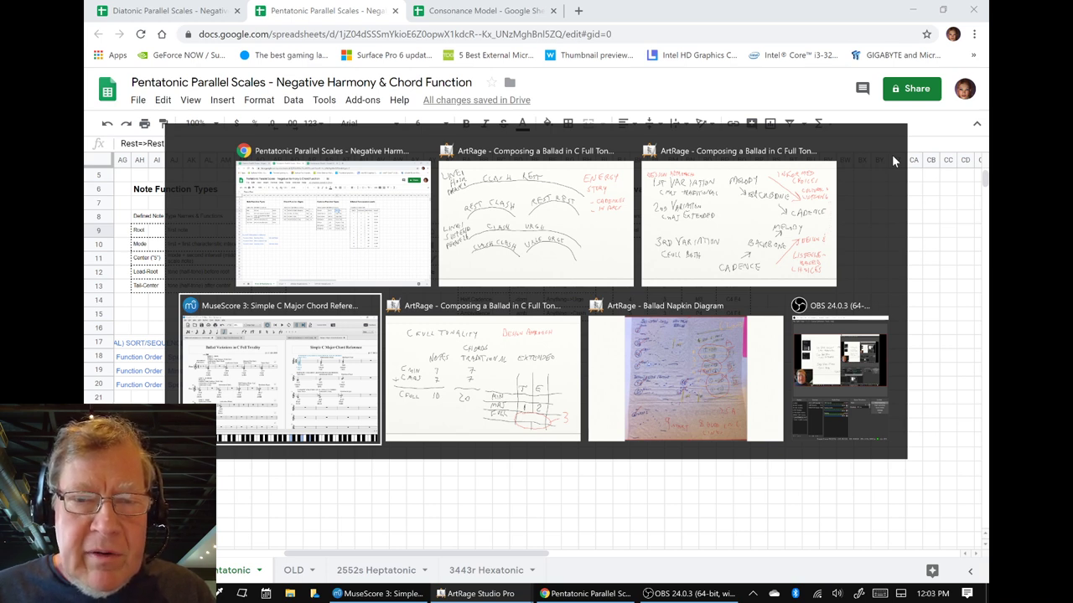
key(alt+Tab)
key(alt+Tab)
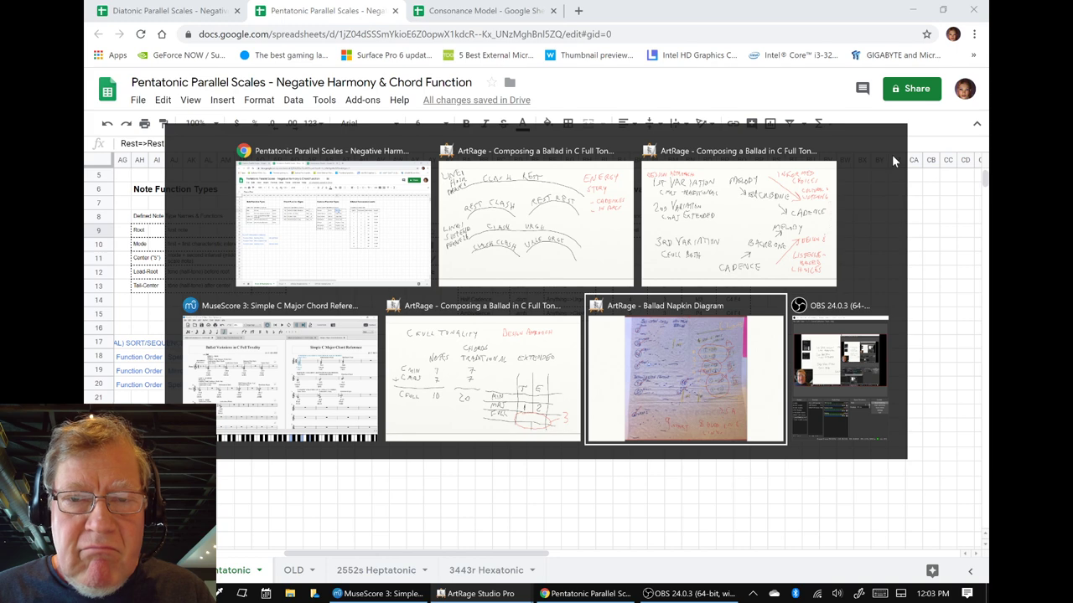
key(alt+Tab)
key(alt+Tab)
key(alt+Tab)
key(alt+Tab)
key(alt+Tab)
key(alt+Tab)
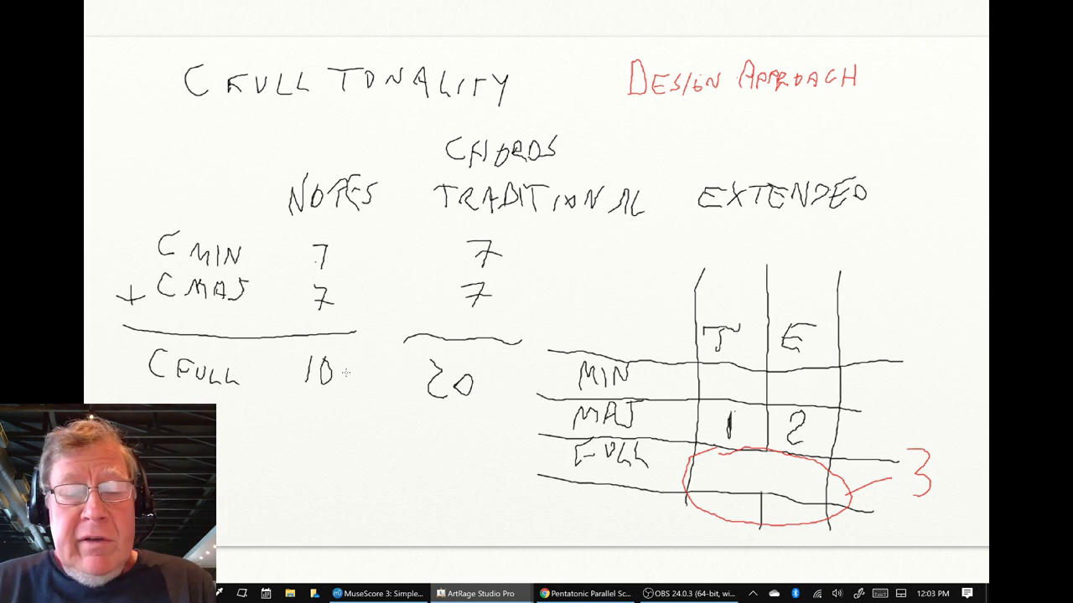
key(alt+Tab)
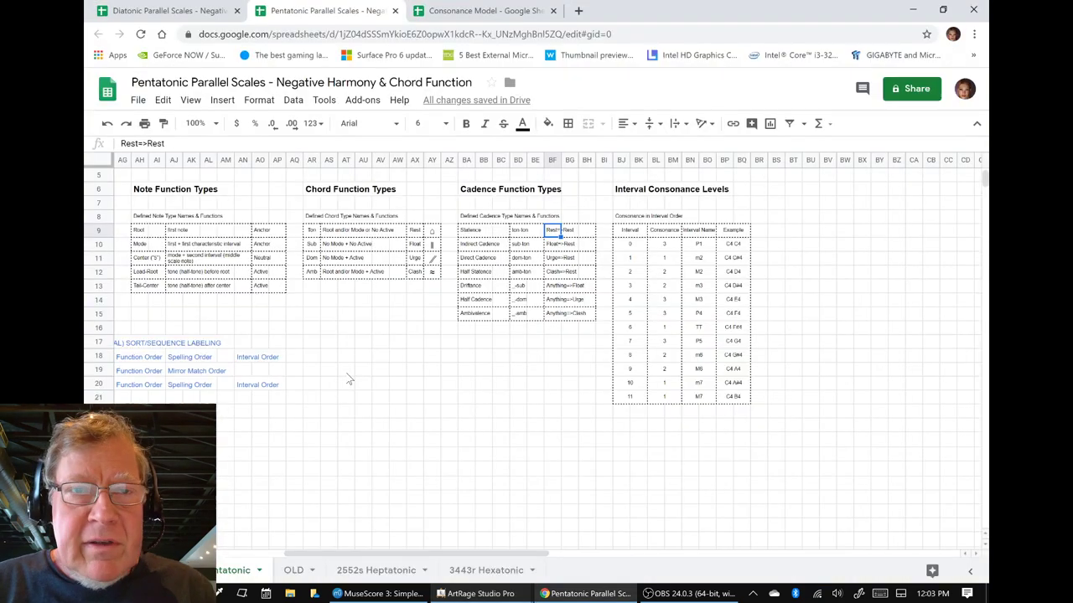
- In Diatonic Parallel Scales, select G18 through S20 (C root, Cmin and Cmaj rows), then return to the whiteboard
click(140, 14)
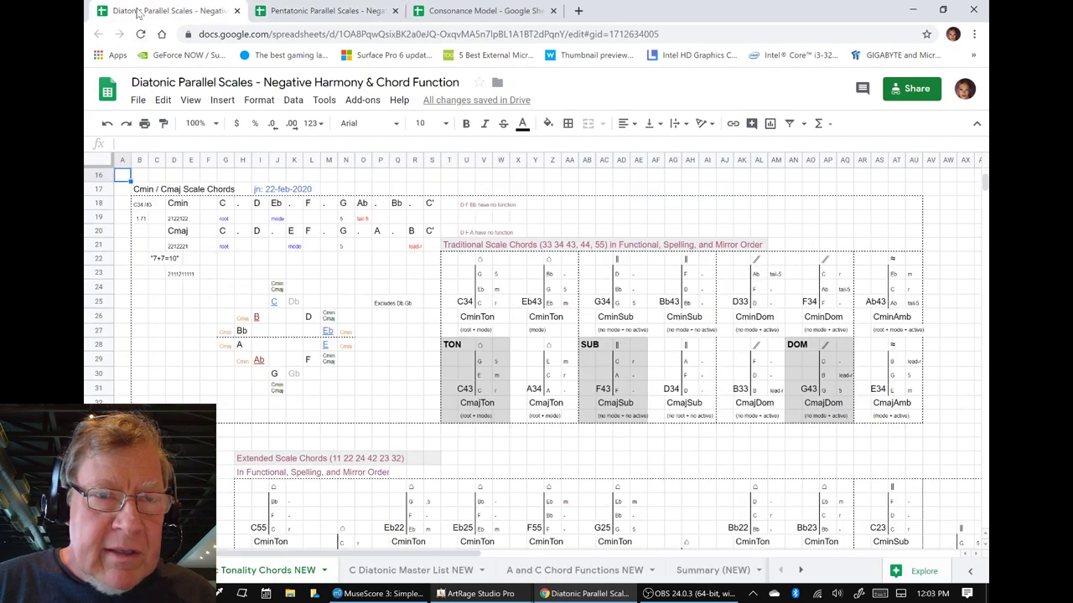
click(223, 205)
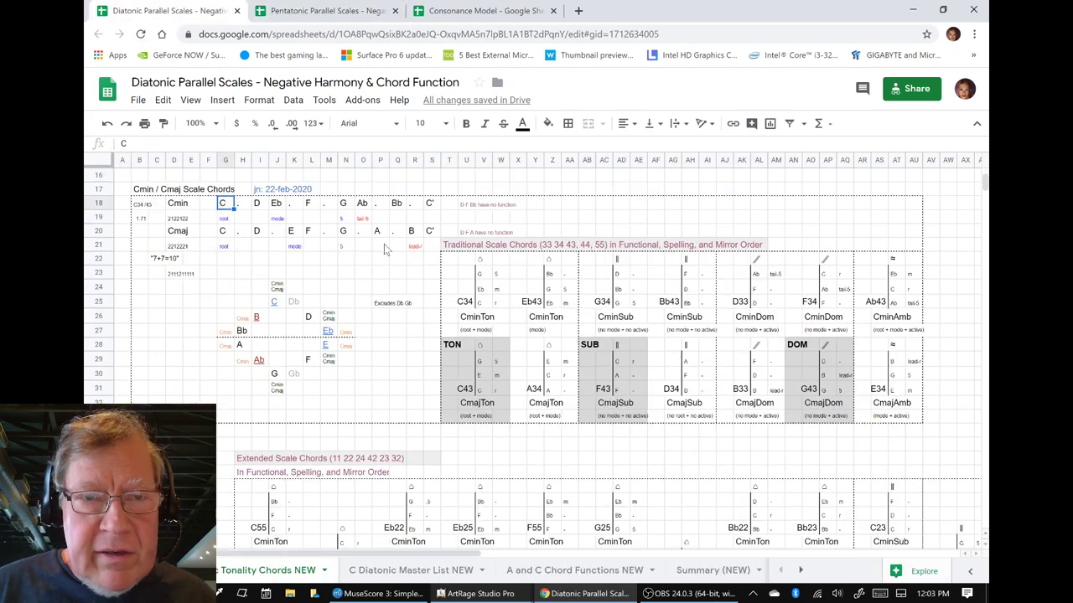
shift+click(432, 234)
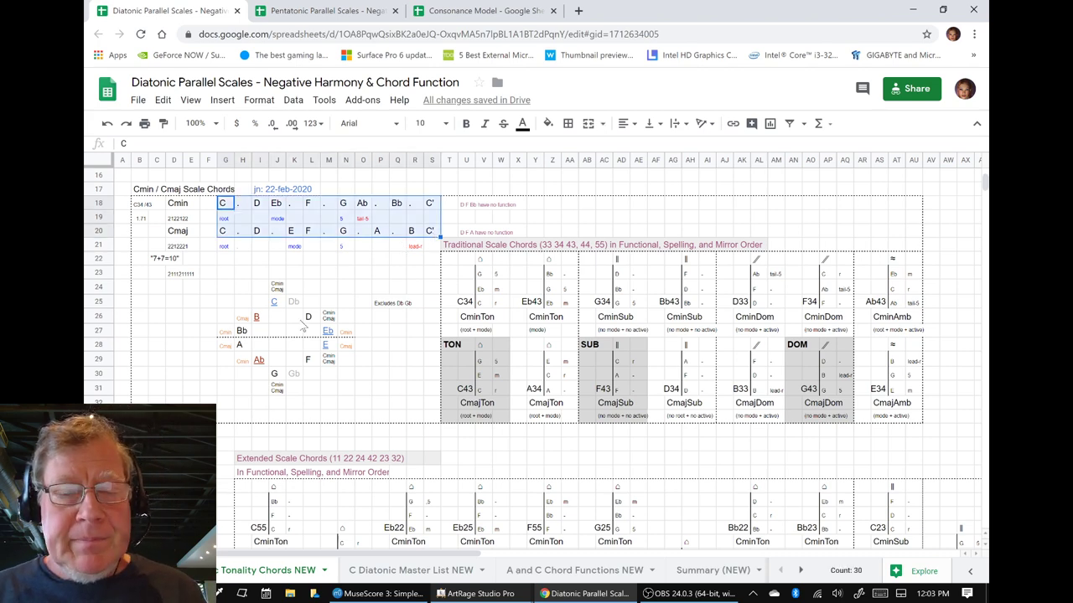
key(alt+Tab)
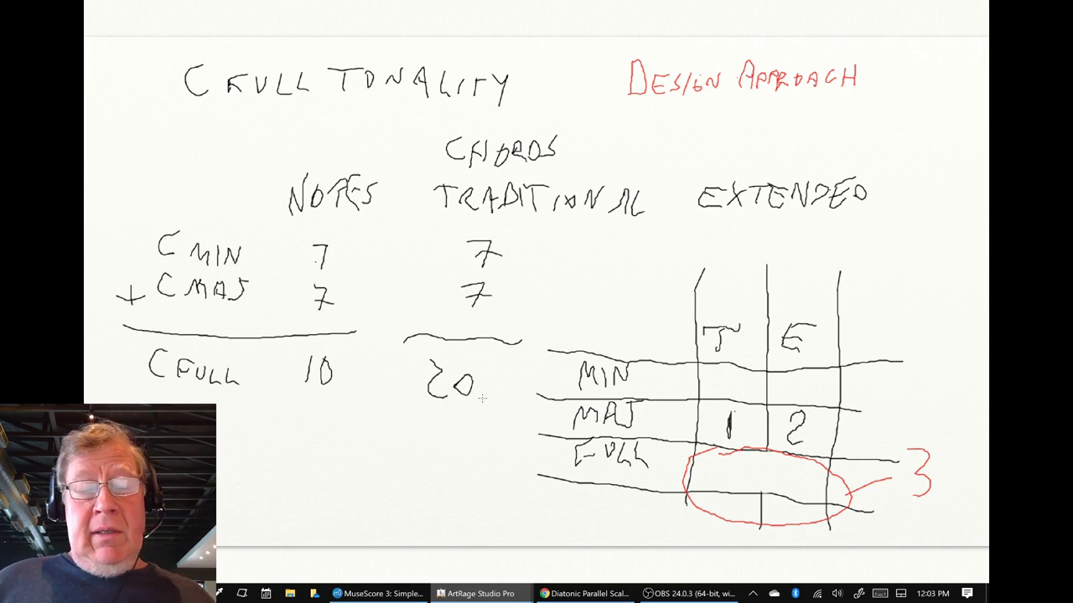
- In the Consonance Model workbook, select the Traditional (5): chord group label, then return to the whiteboard
key(alt+Tab)
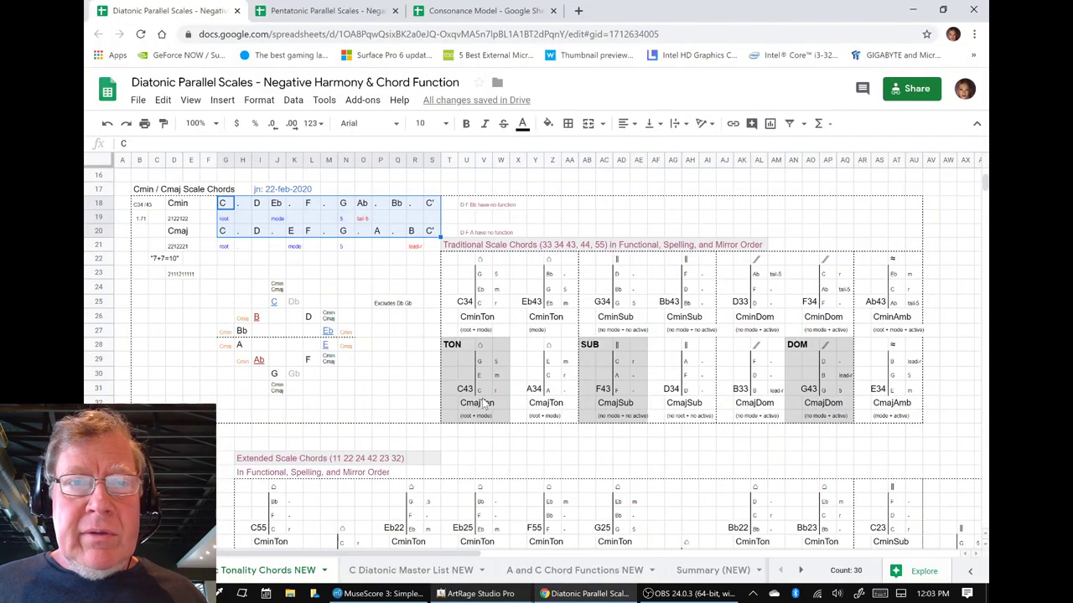
click(469, 18)
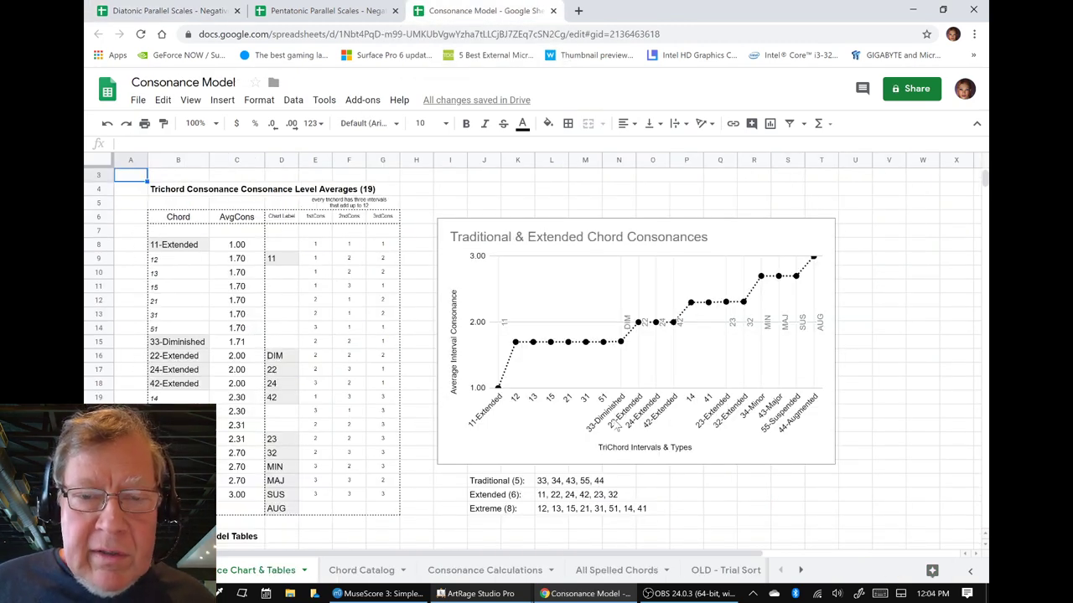
click(484, 484)
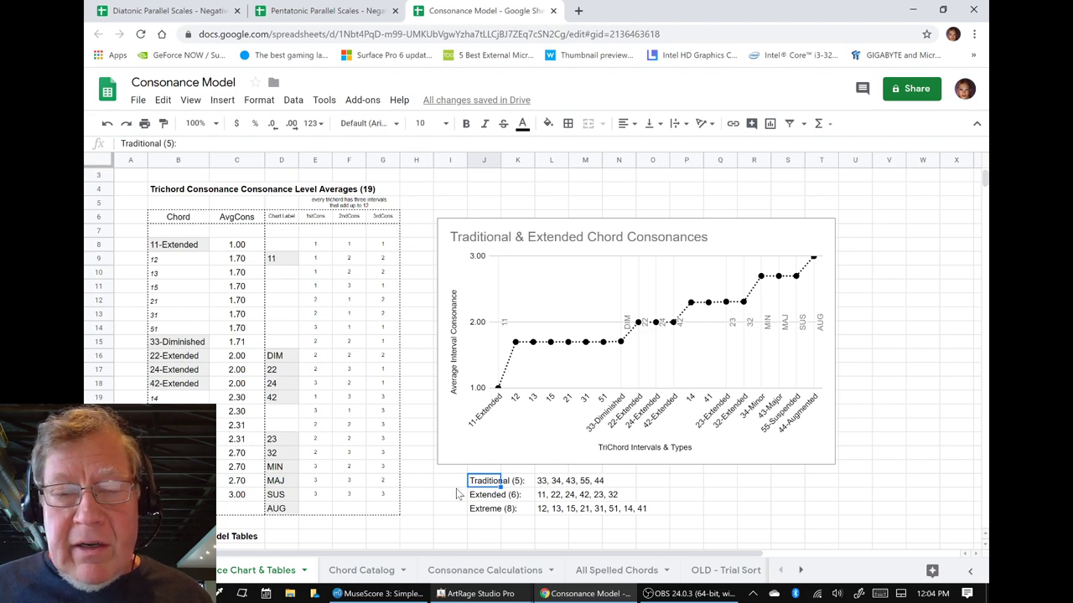
key(alt+Tab)
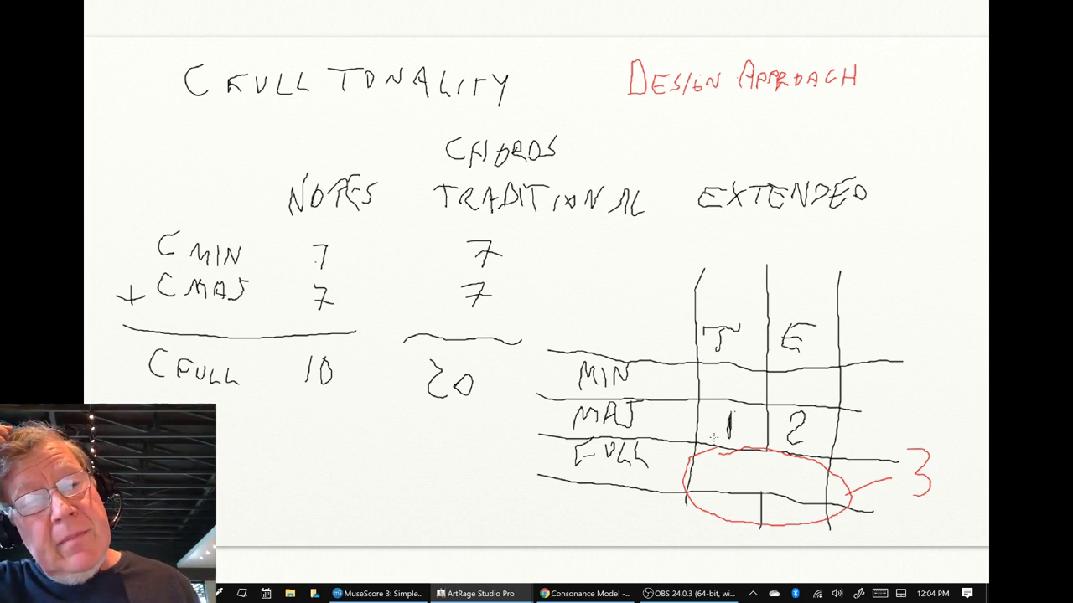
key(alt+Tab)
key(alt+Tab)
key(alt+Tab)
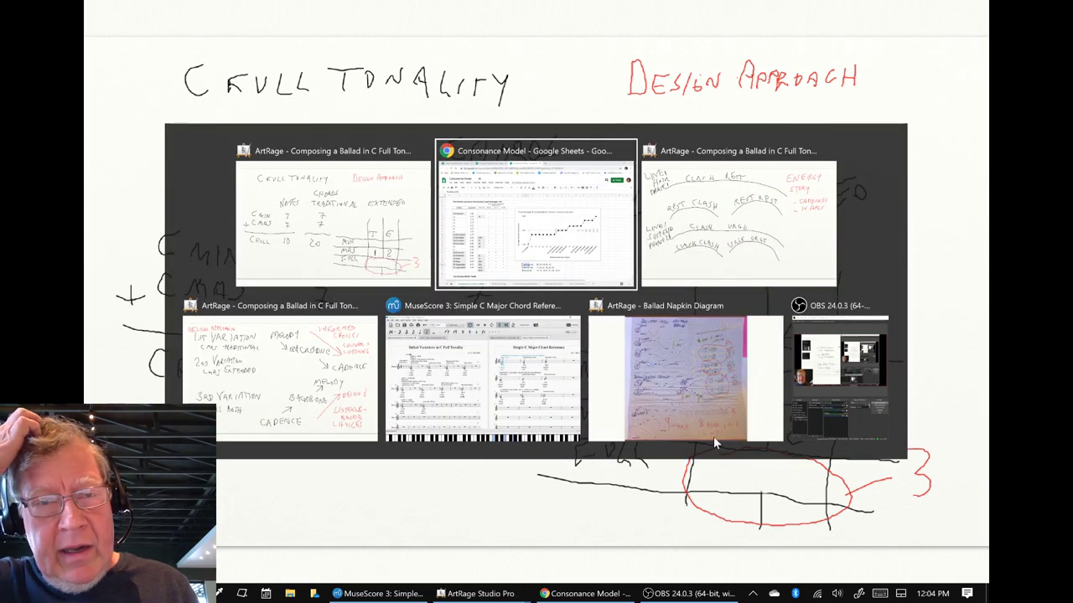
- Play Harmony Variation 1's C43, F43 and G43 chords, then cycle windows back to MuseScore
key(alt+Tab)
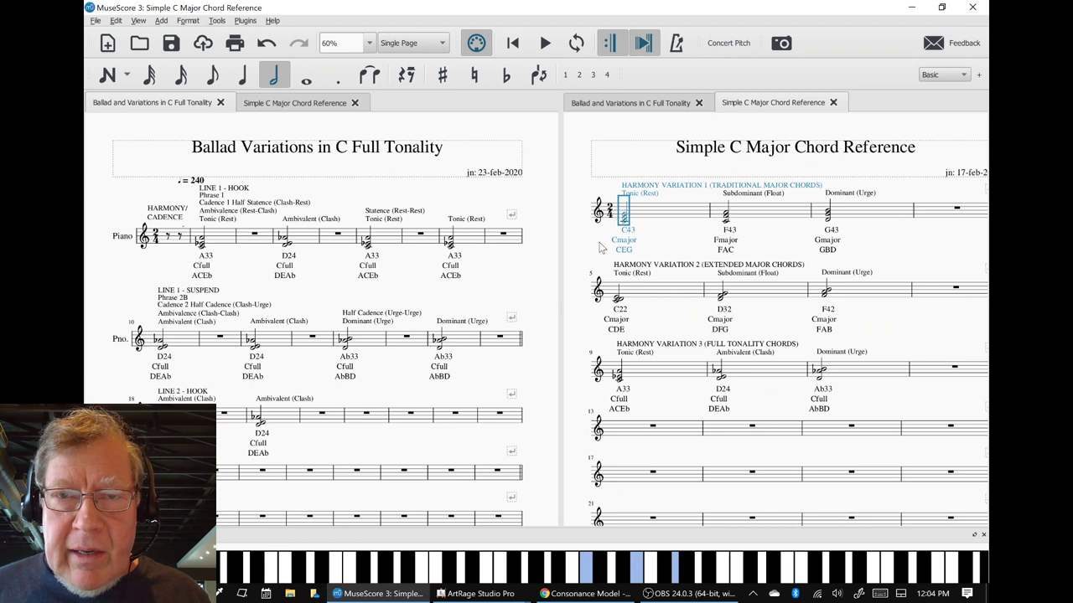
shift+click(847, 215)
key(space)
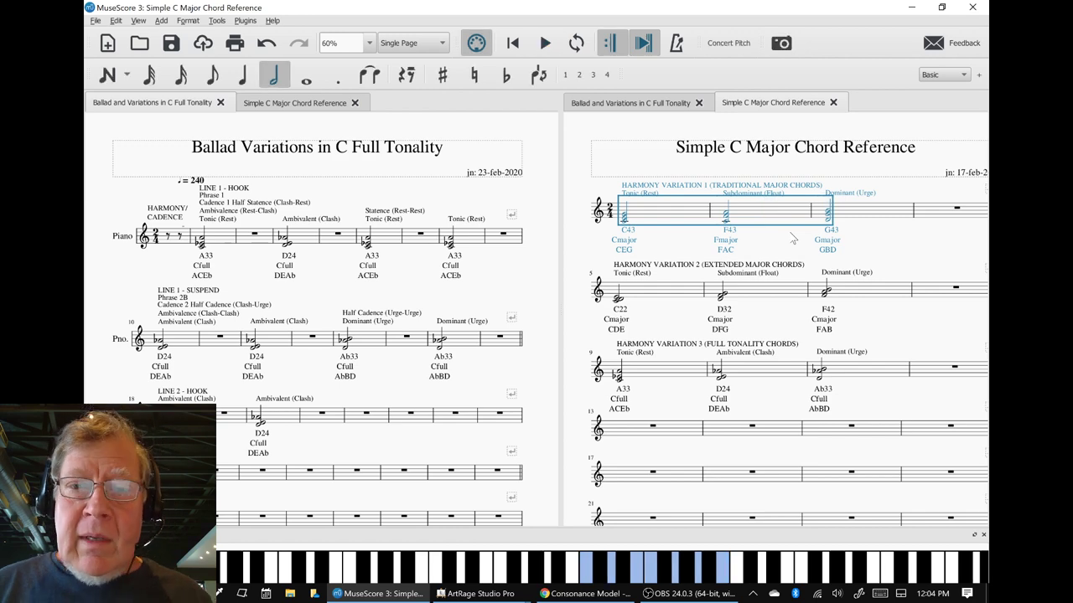
key(alt+Tab)
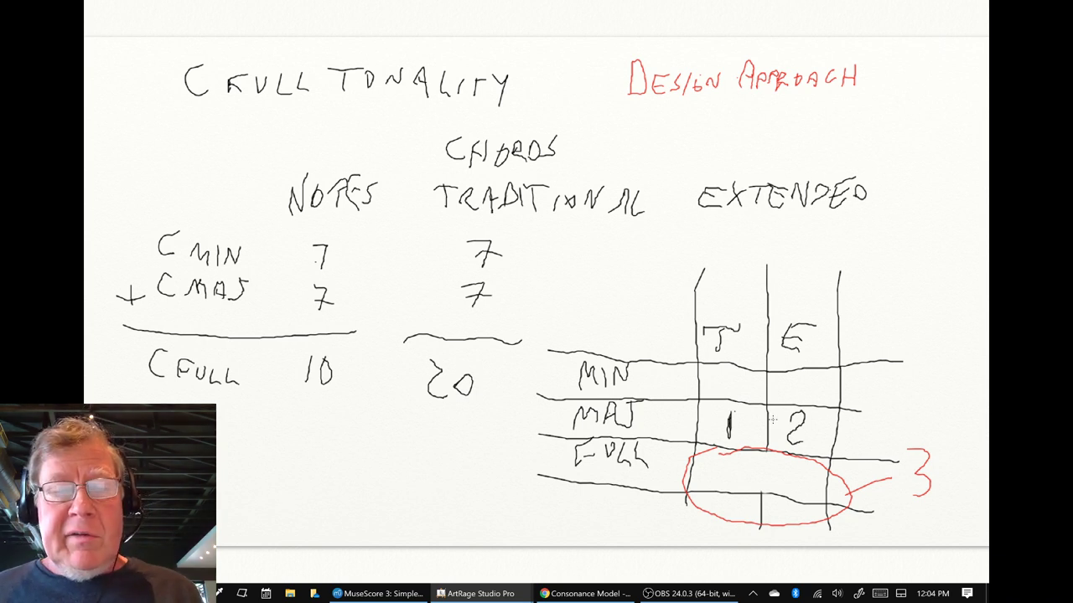
key(alt+Tab)
key(alt+Tab)
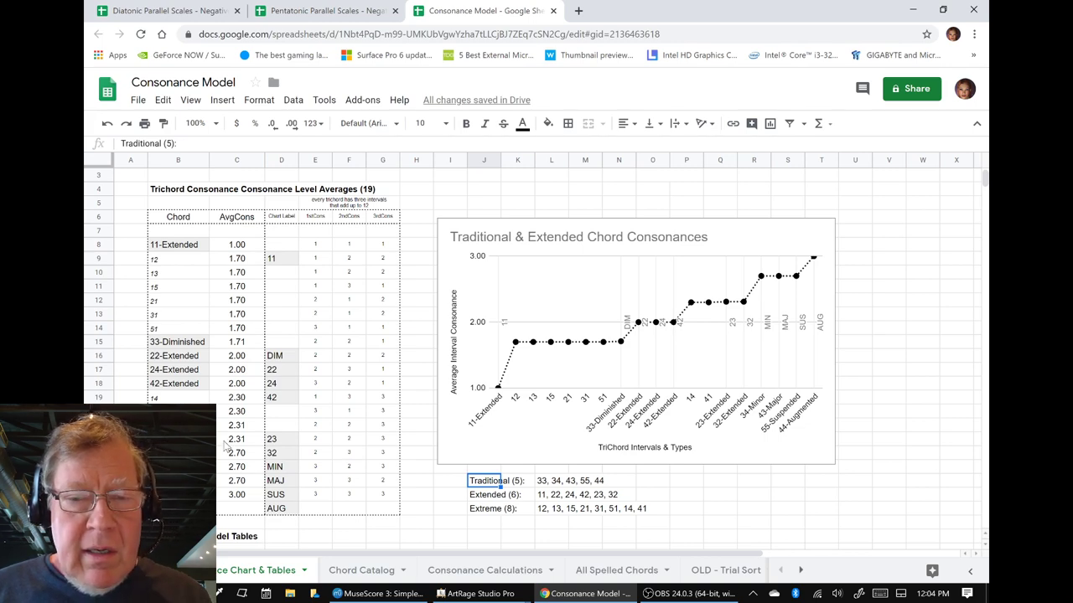
key(alt+Tab)
key(alt+Tab)
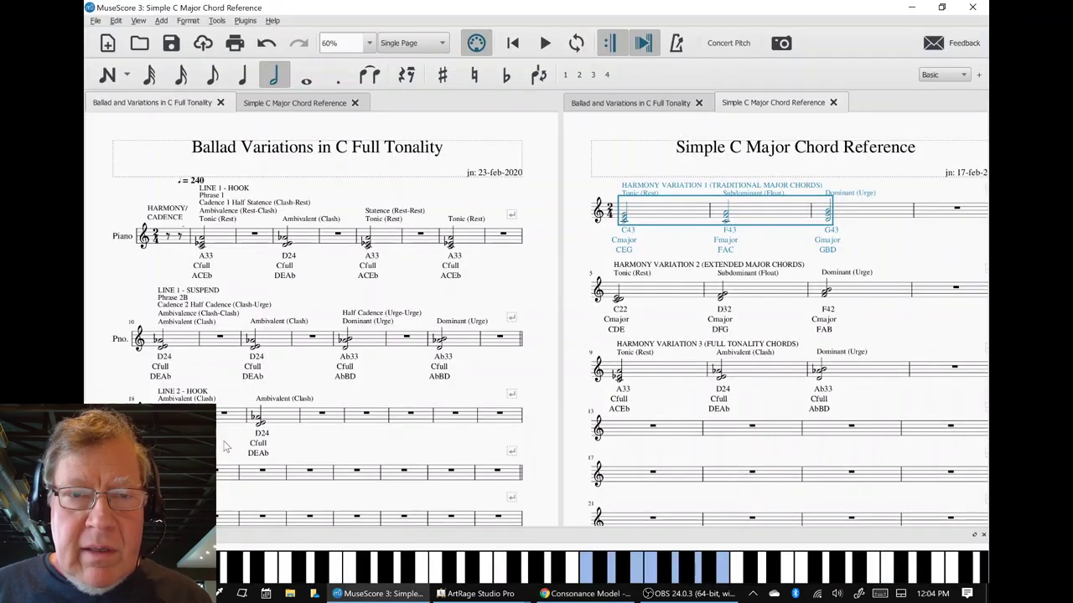
- Select the Harmony Variation 2 line starting at C22 and play its extended major chords
click(618, 295)
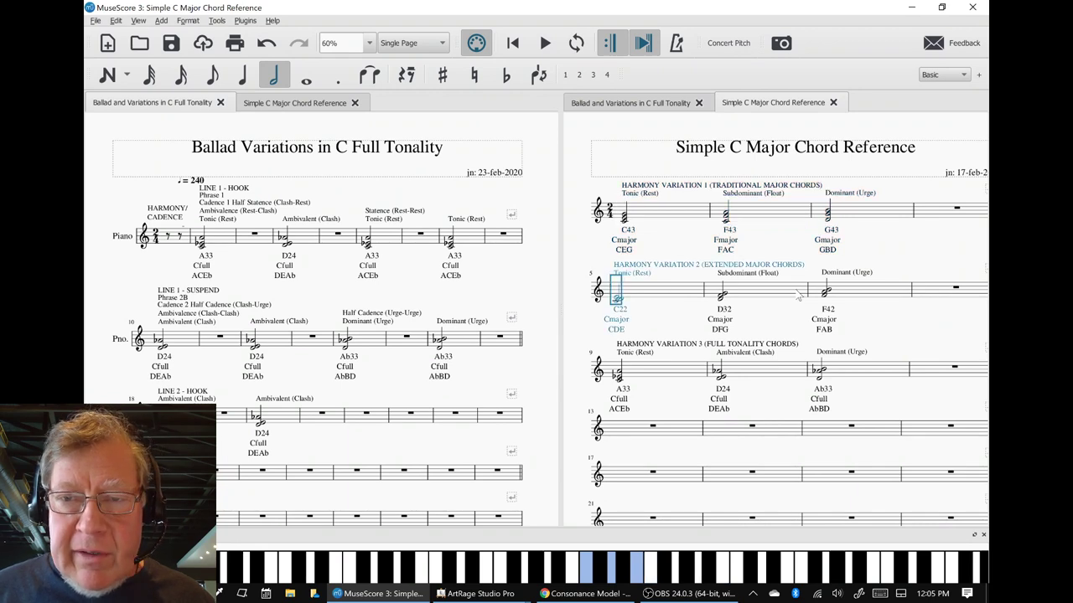
shift+click(871, 291)
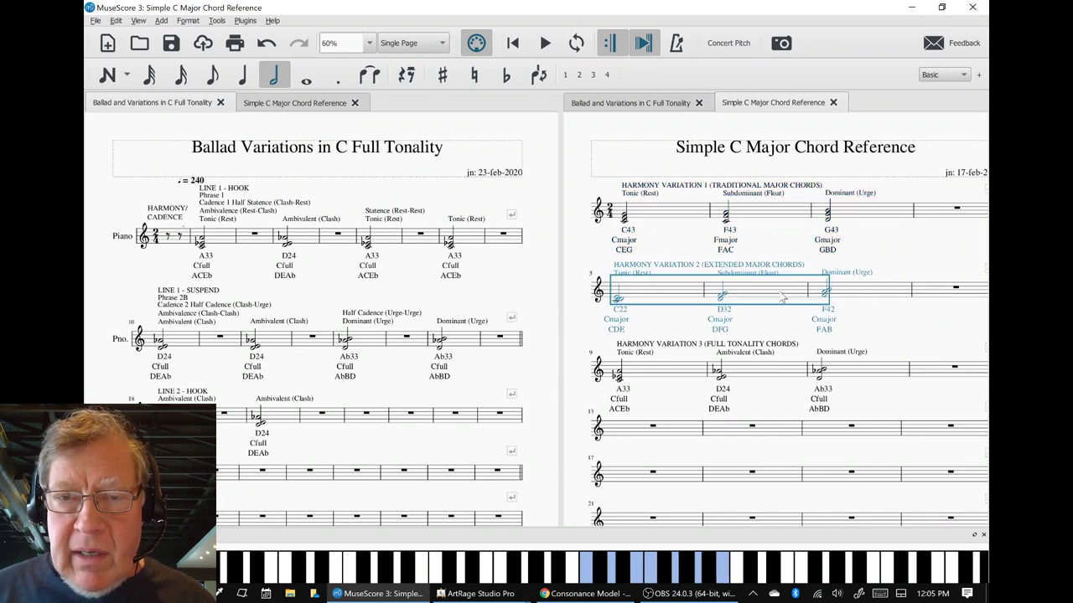
key(space)
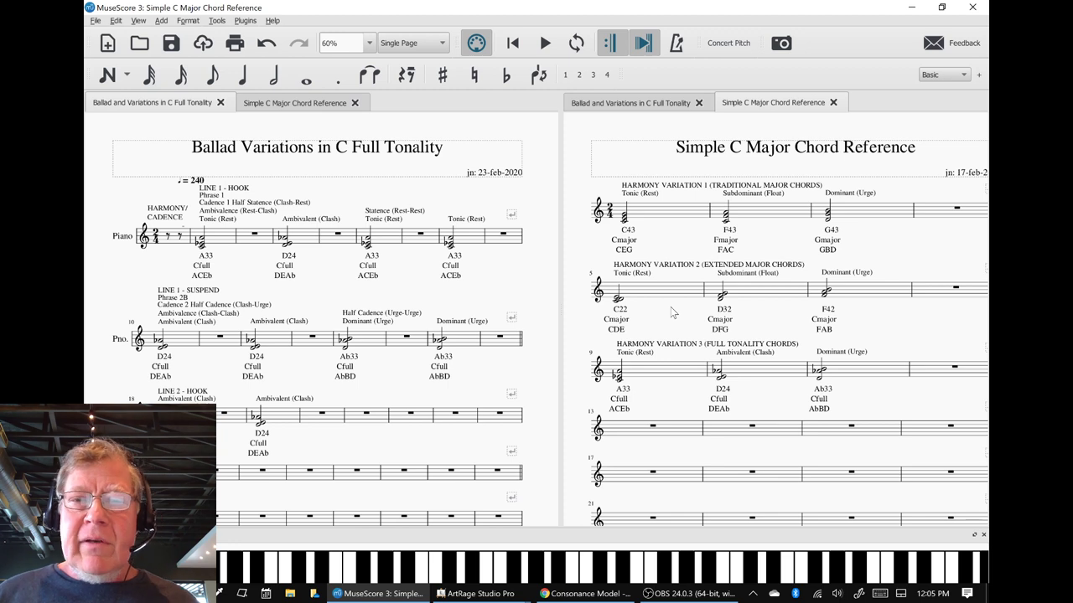
- Audition chords C43, C22, F43, D32, G43 and F42 individually, then switch to the ArtRage ballad whiteboard
click(644, 215)
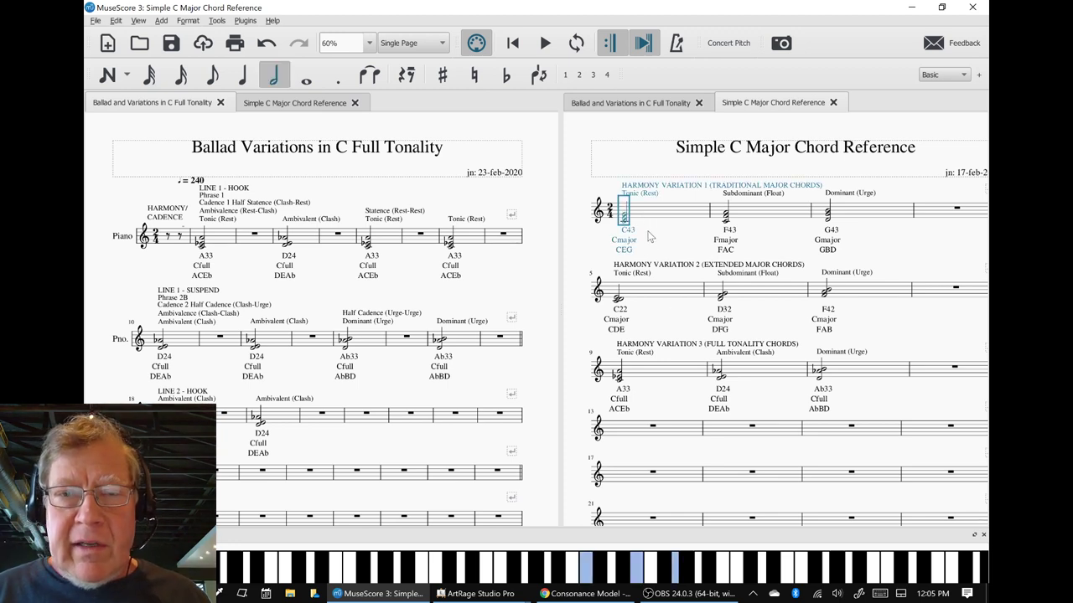
key(space)
key(space)
click(656, 296)
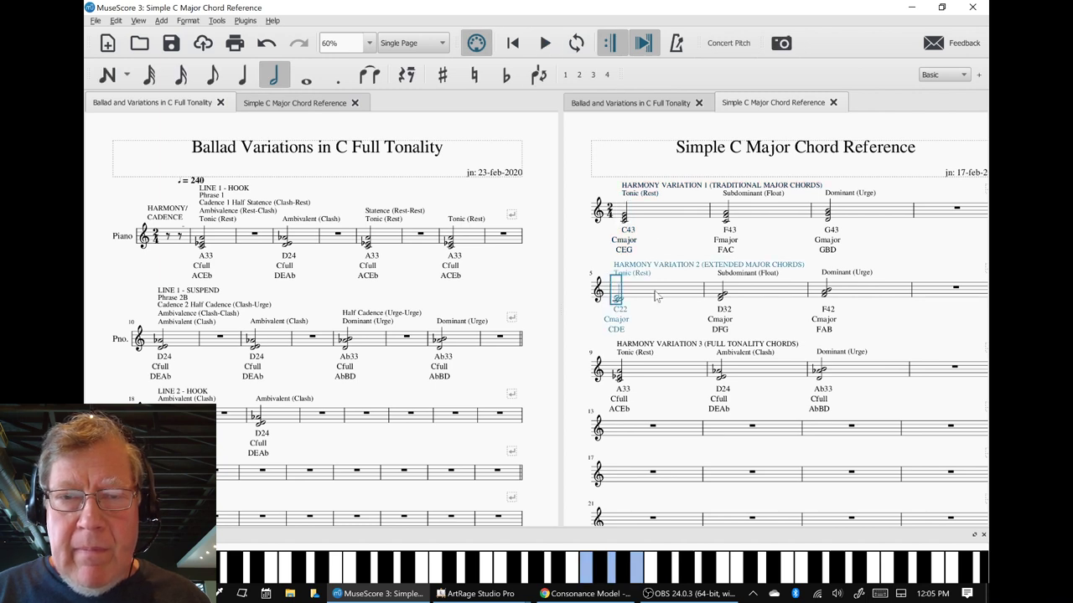
click(764, 220)
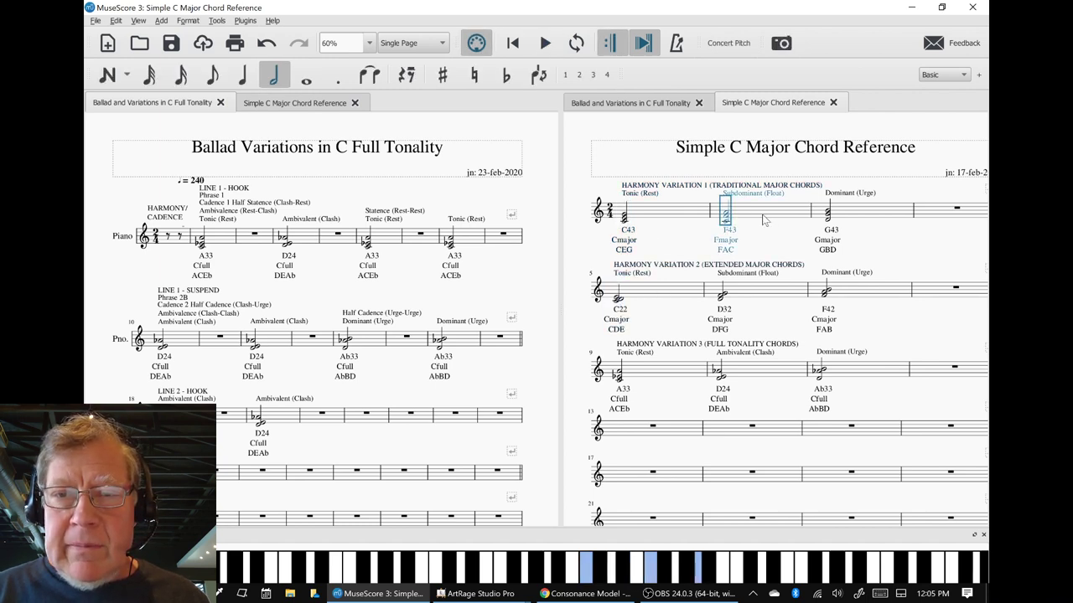
key(space)
key(space)
click(760, 290)
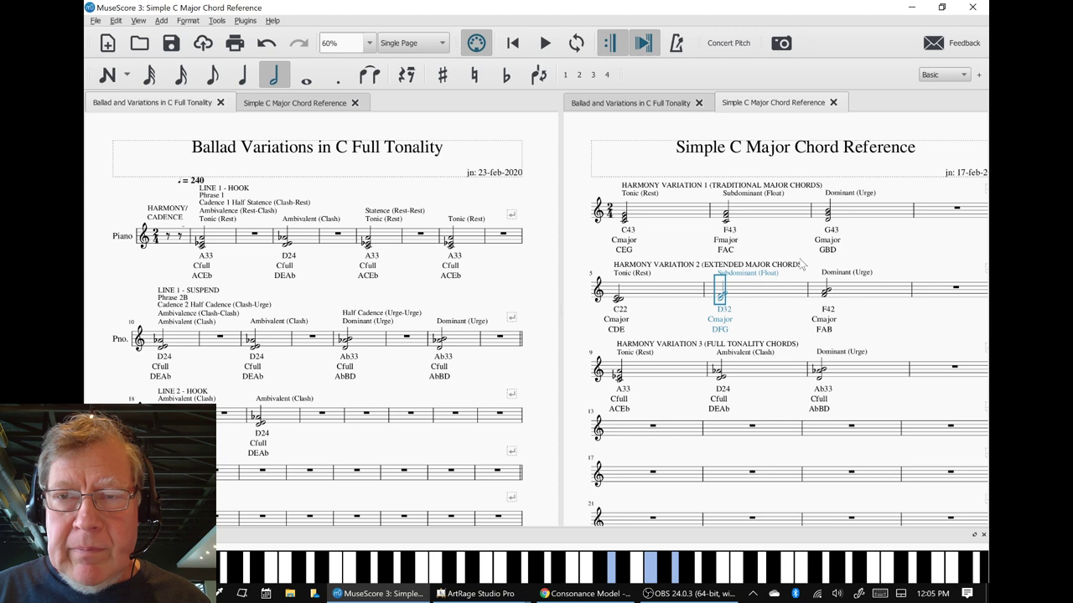
click(827, 215)
key(space)
key(space)
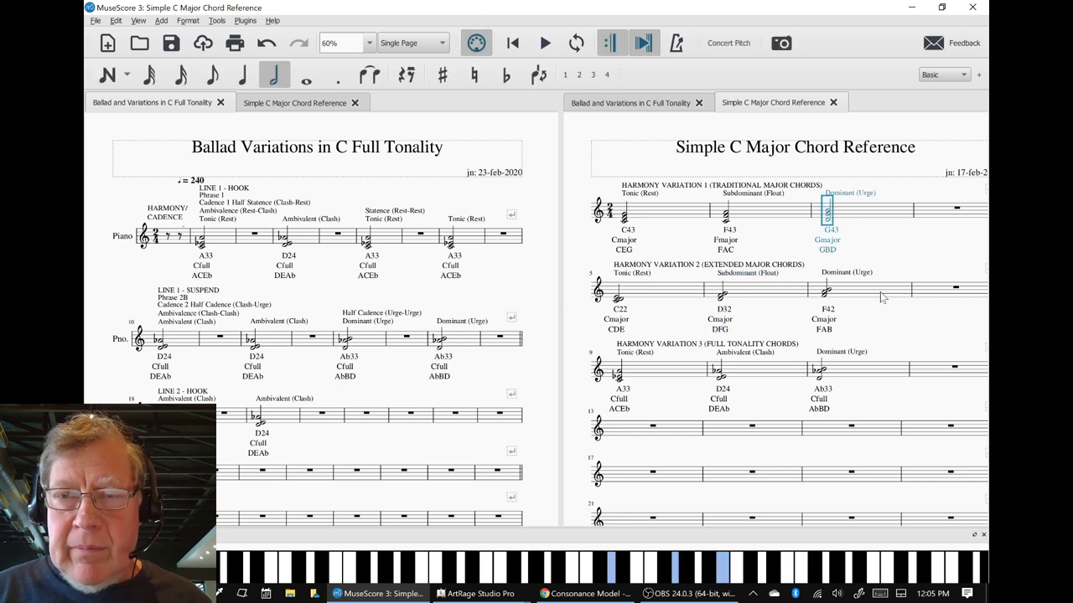
click(882, 297)
key(space)
key(space)
key(Escape)
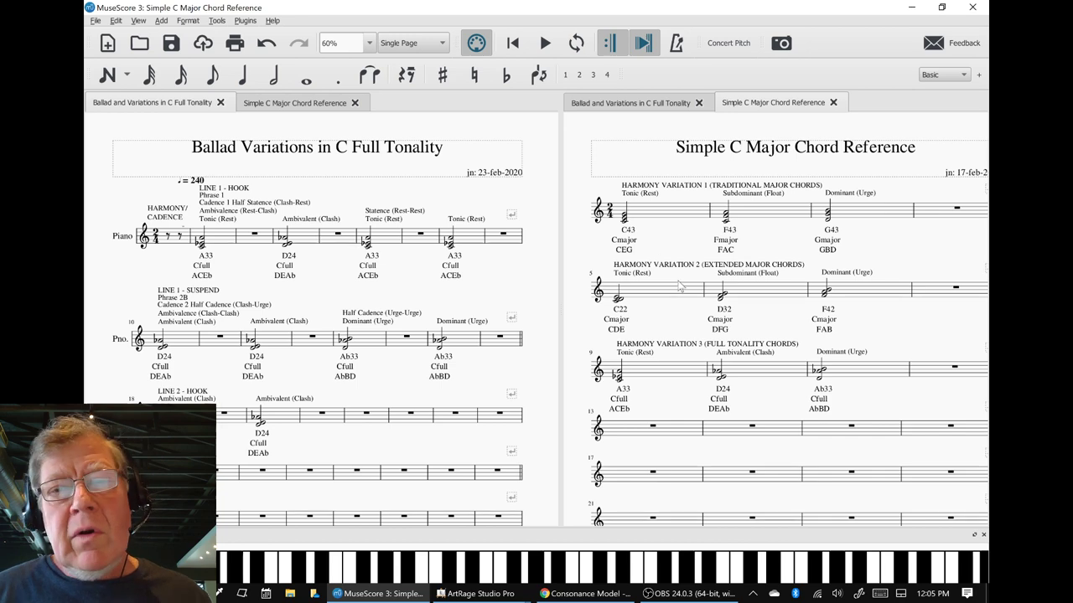
key(alt+Tab)
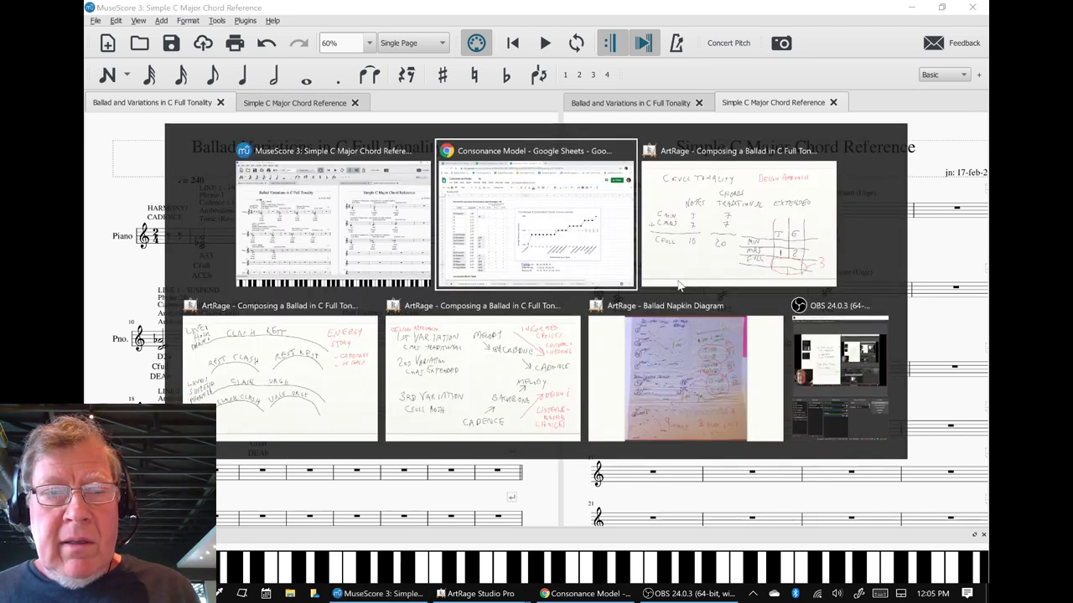
key(alt+Tab)
key(alt+Tab)
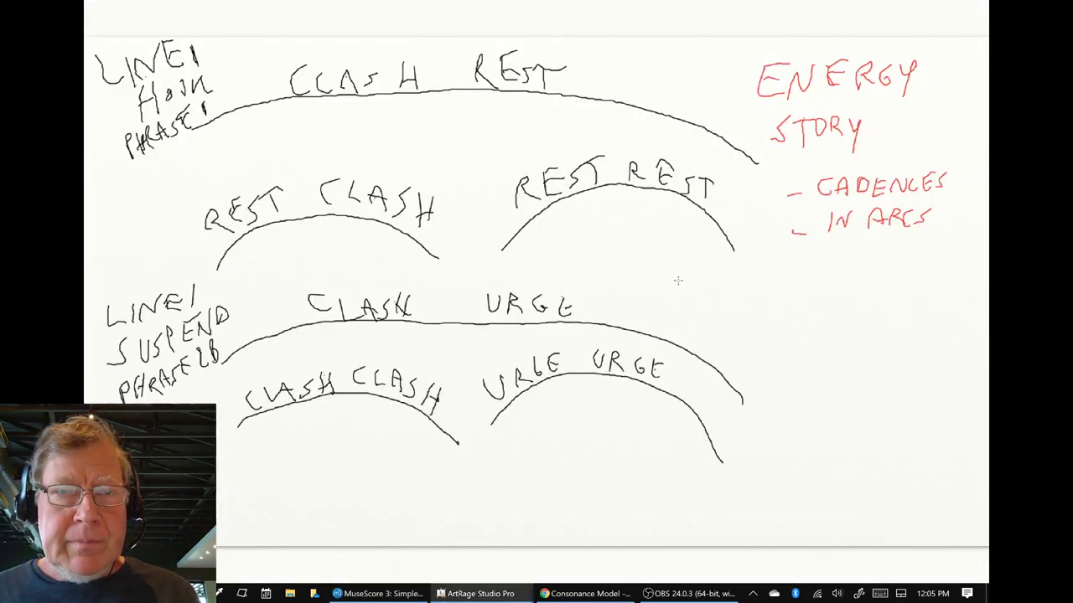
- Bring ArtRage's Design Approach whiteboard forward to review its variations and melody-backbone-cadence notes
key(alt+Tab)
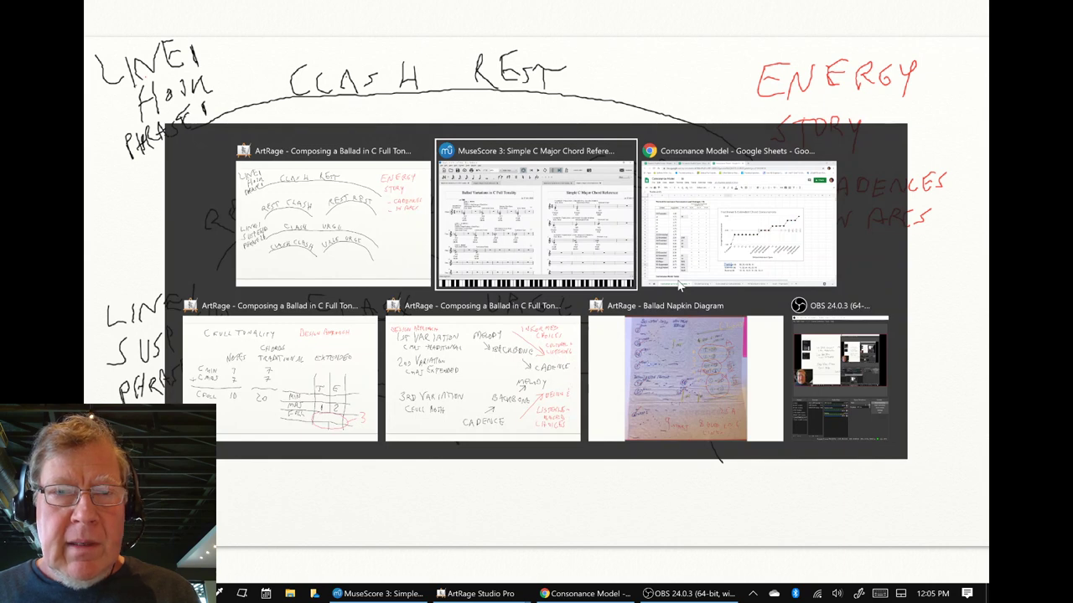
key(Tab)
key(Tab)
key(Tab)
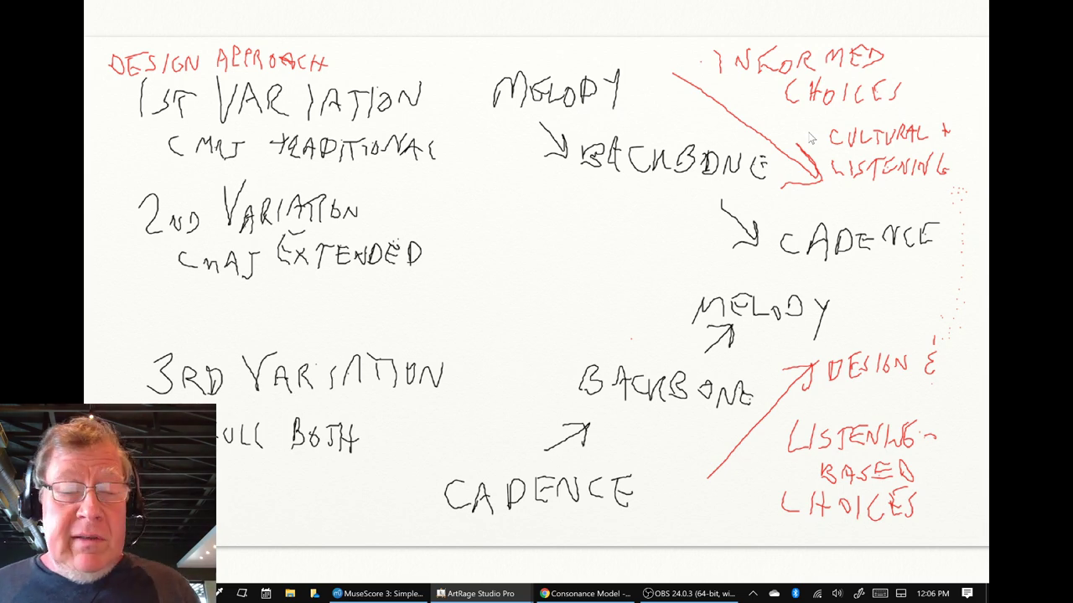
key(alt+Tab)
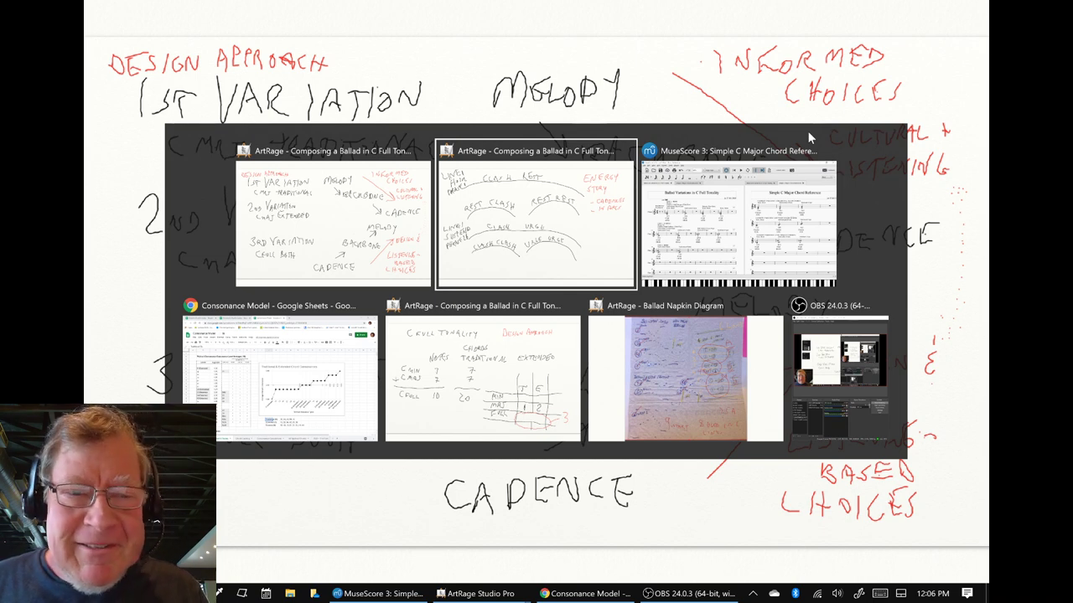
- Switch to Chrome and open the Diatonic Parallel Scales spreadsheet
key(Tab)
key(Tab)
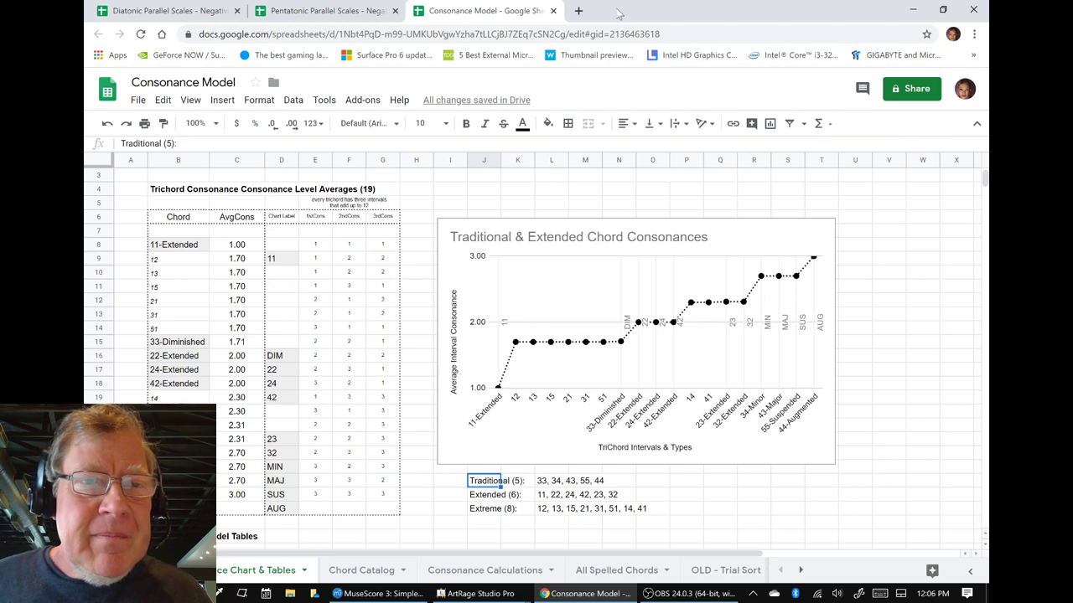
click(209, 12)
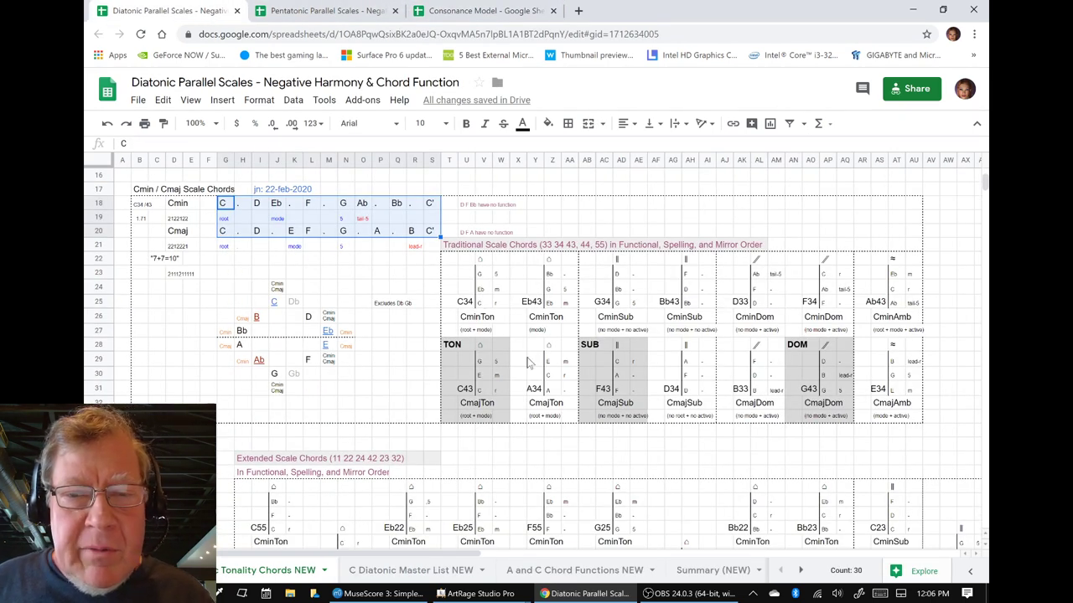
scroll(553, 337, down, 3)
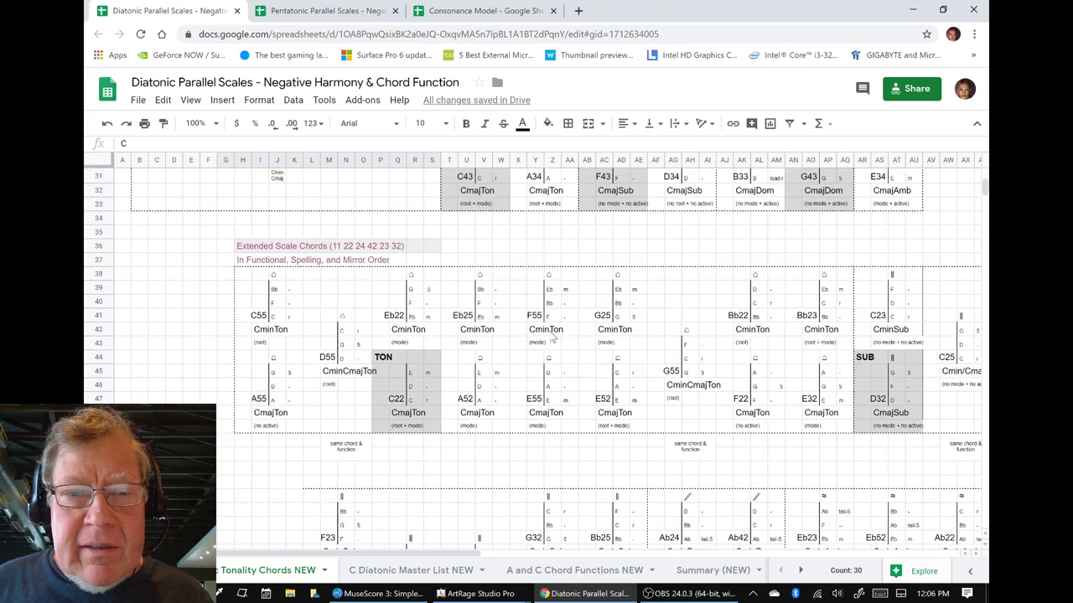
scroll(553, 337, up, 4)
scroll(553, 337, down, 5)
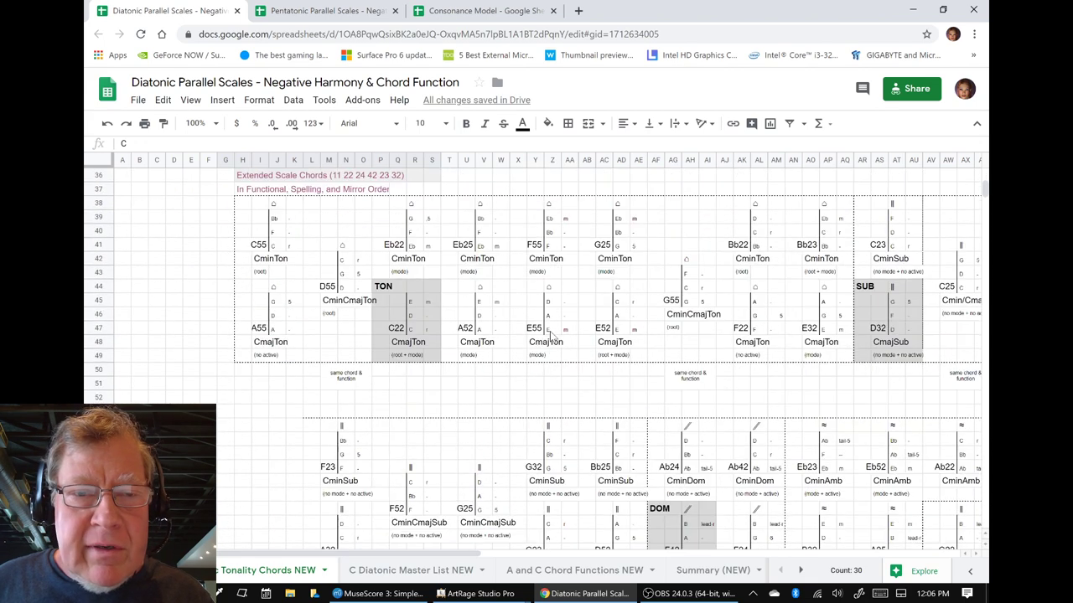
scroll(549, 331, down, 2)
scroll(549, 331, up, 3)
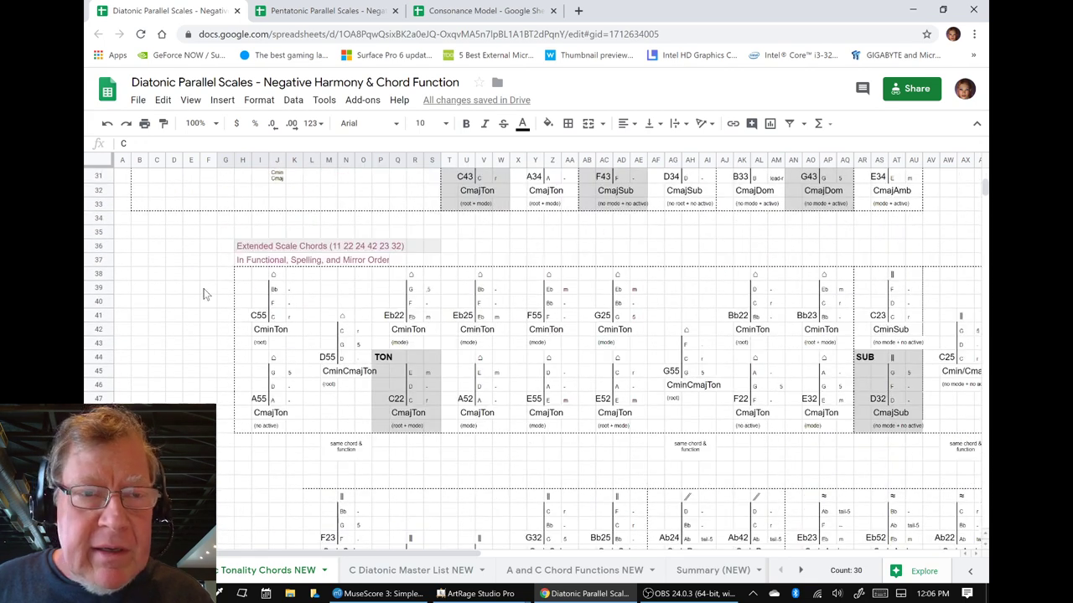
- Scroll past Extended Scale Chords to the Full Tonality Chords table with its TON, DOM and AMB groups
click(254, 250)
scroll(253, 253, down, 3)
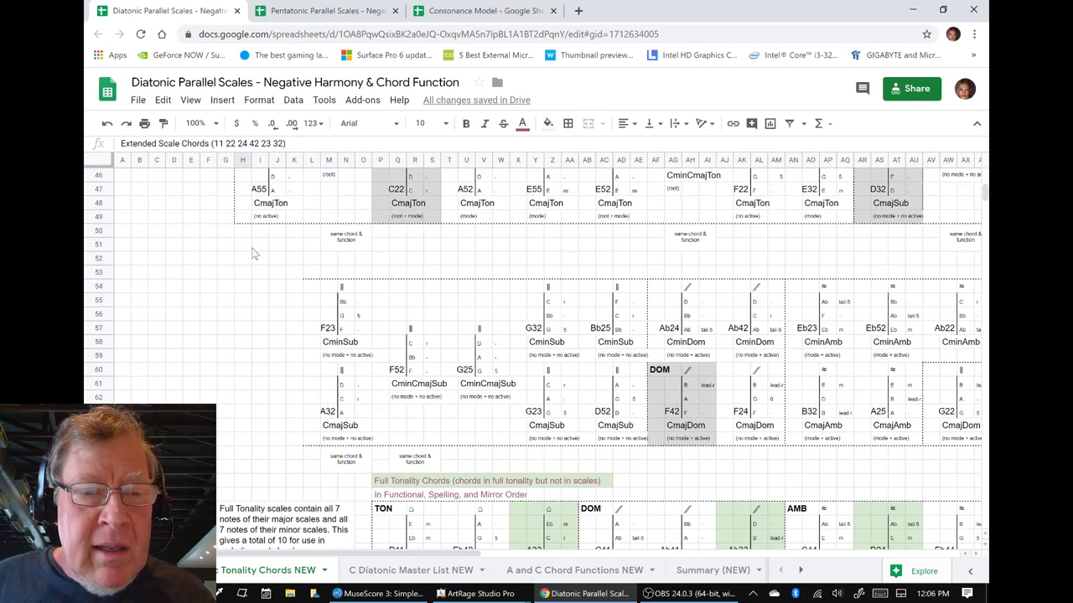
scroll(254, 253, down, 2)
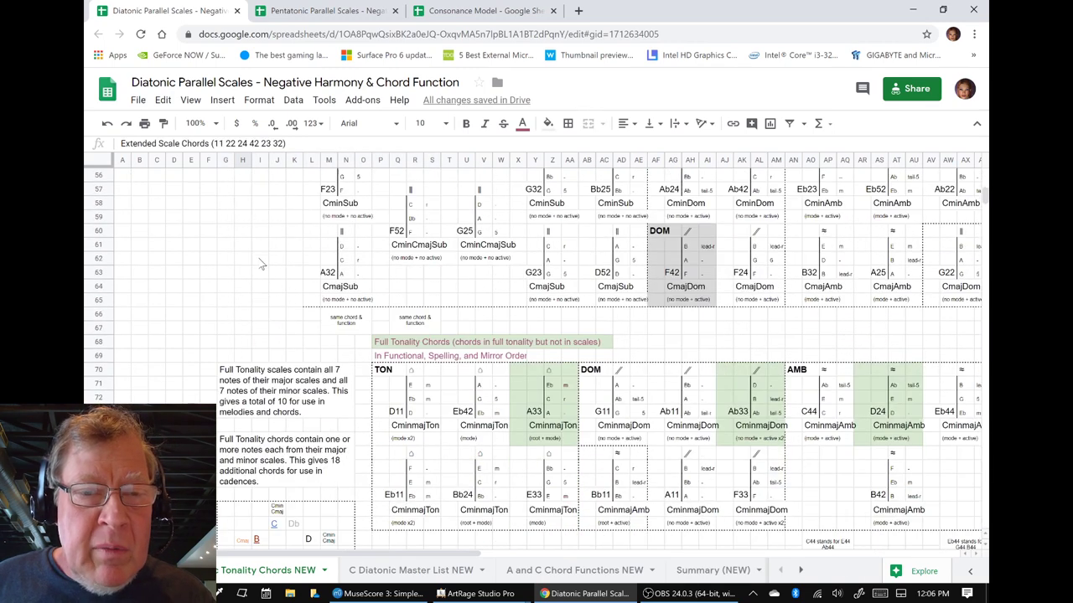
click(389, 343)
scroll(389, 343, down, 2)
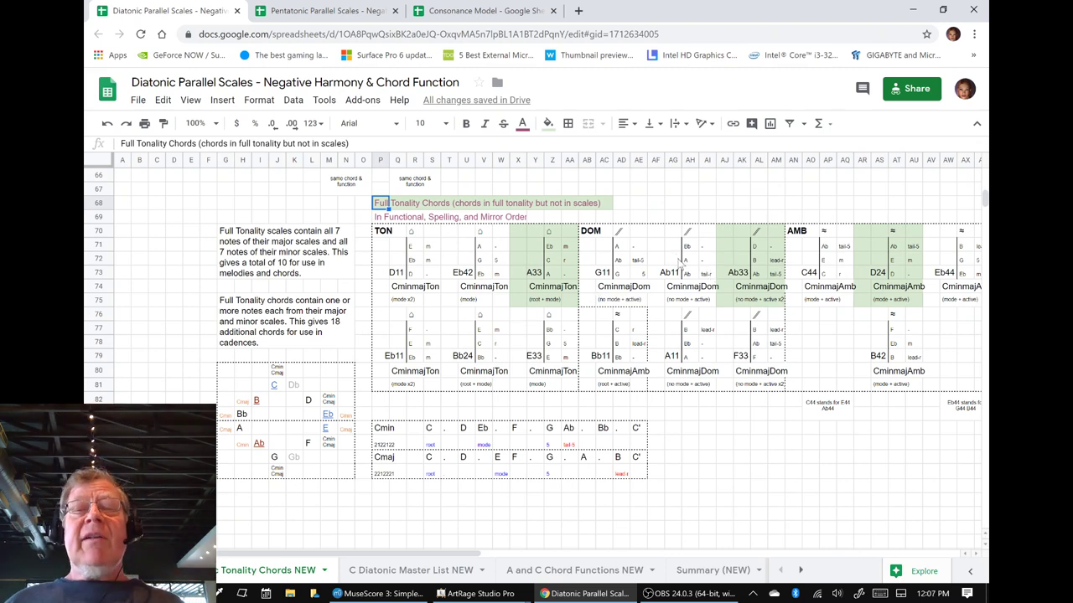
click(863, 232)
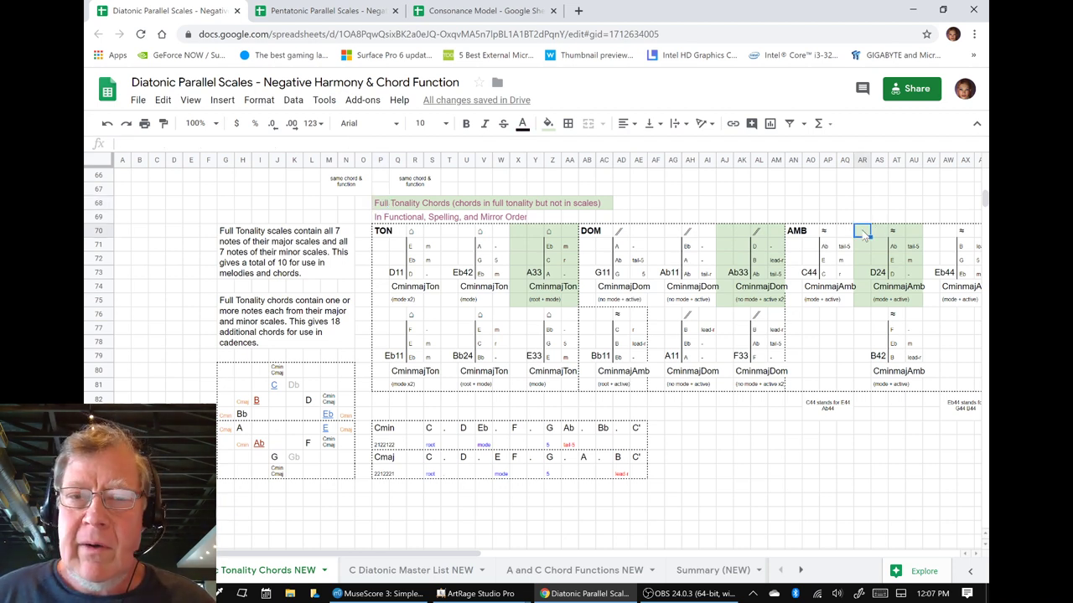
key(alt+Tab)
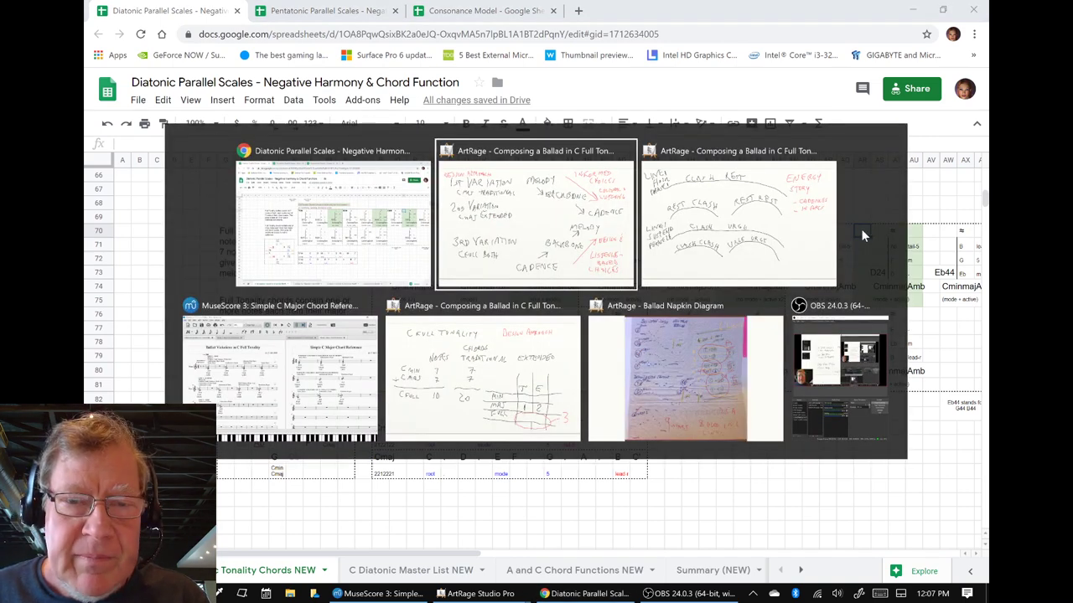
key(Tab)
key(Tab)
key(Tab)
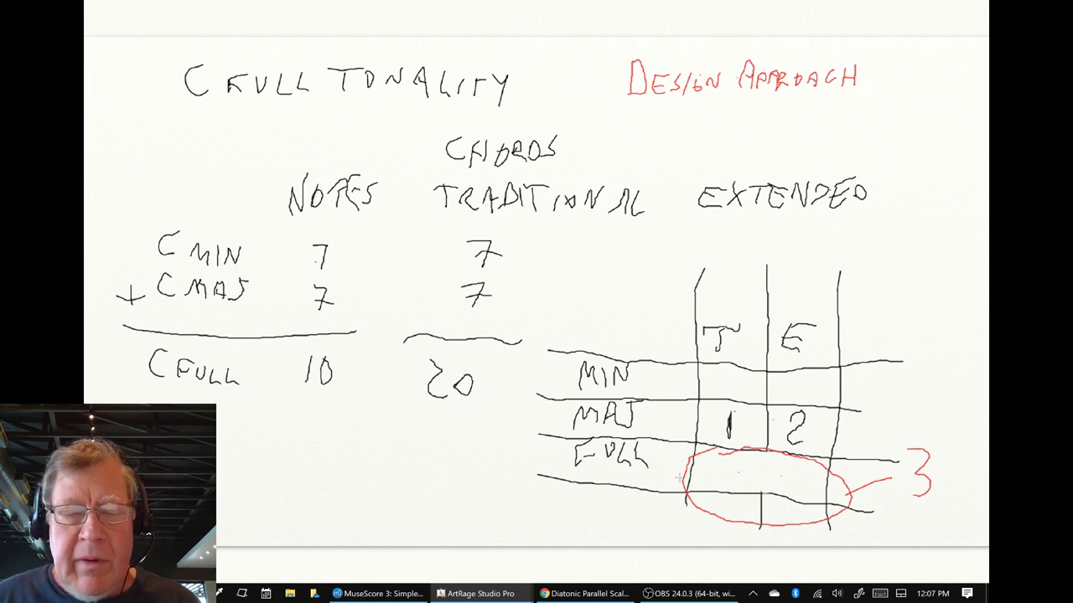
key(alt+Tab)
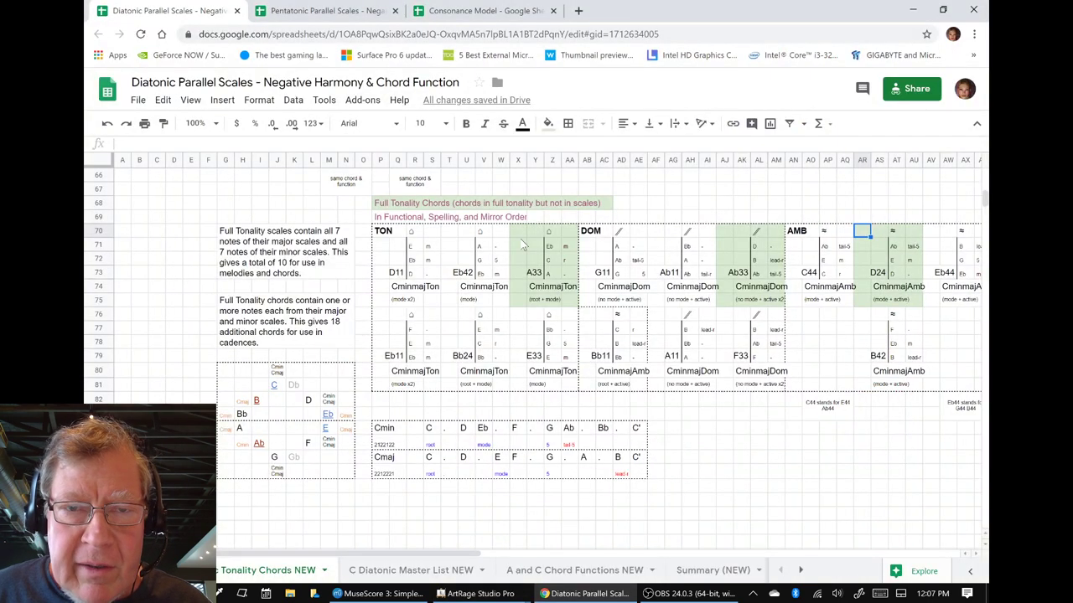
- Point out the A33, Ab33 and D24 chords in the sheet, then bring MuseScore 3 forward
click(534, 275)
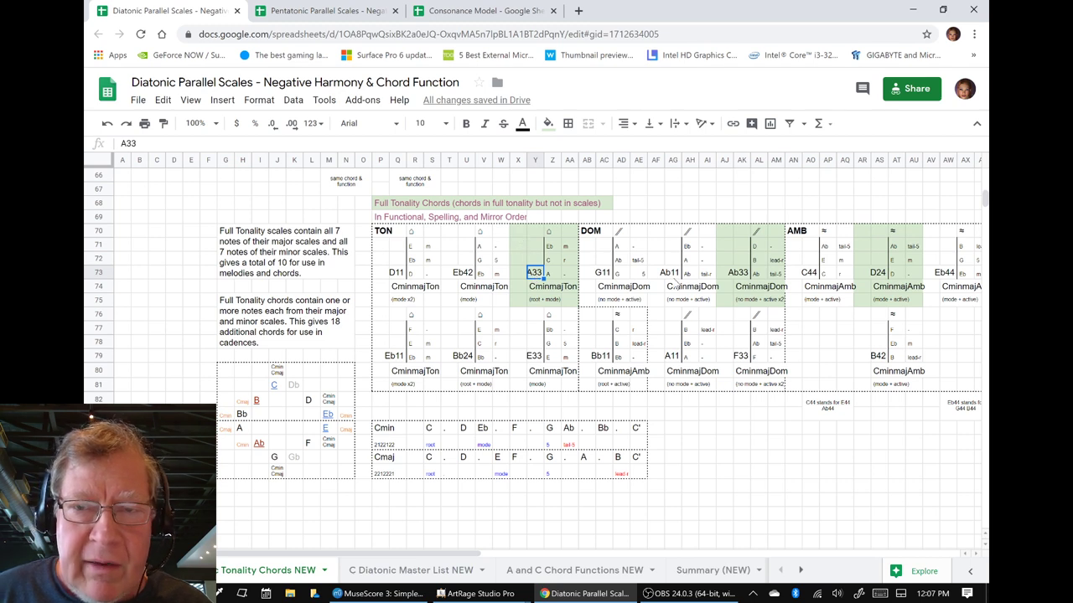
click(729, 278)
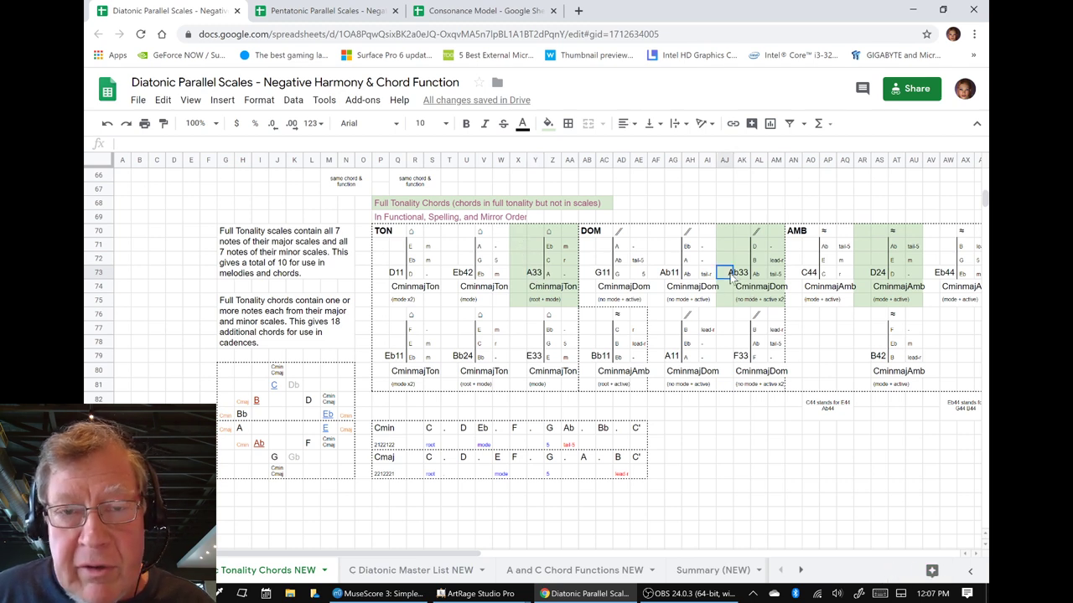
click(868, 279)
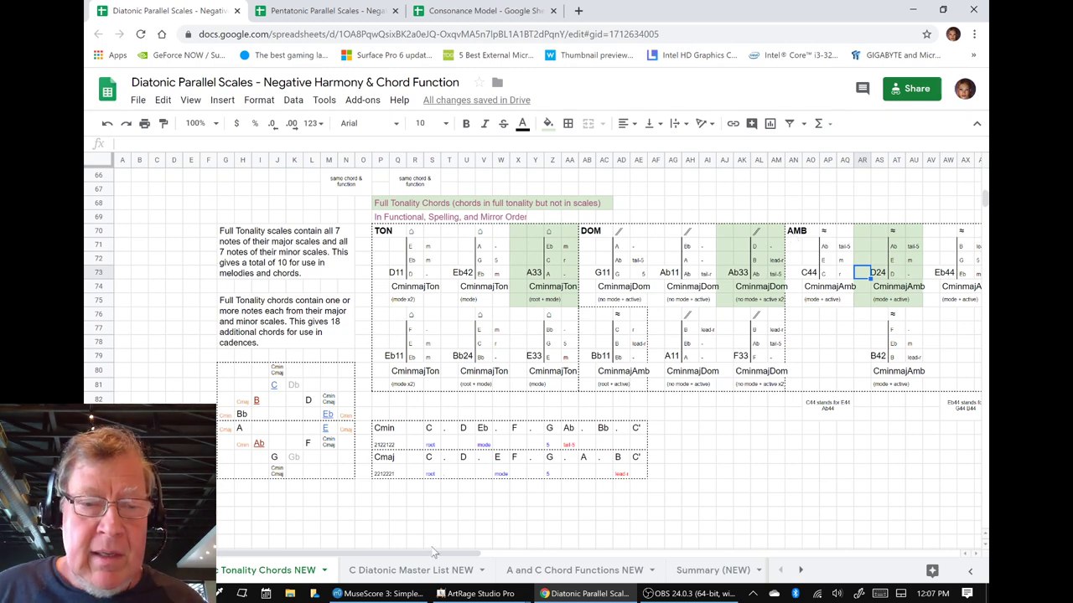
click(381, 593)
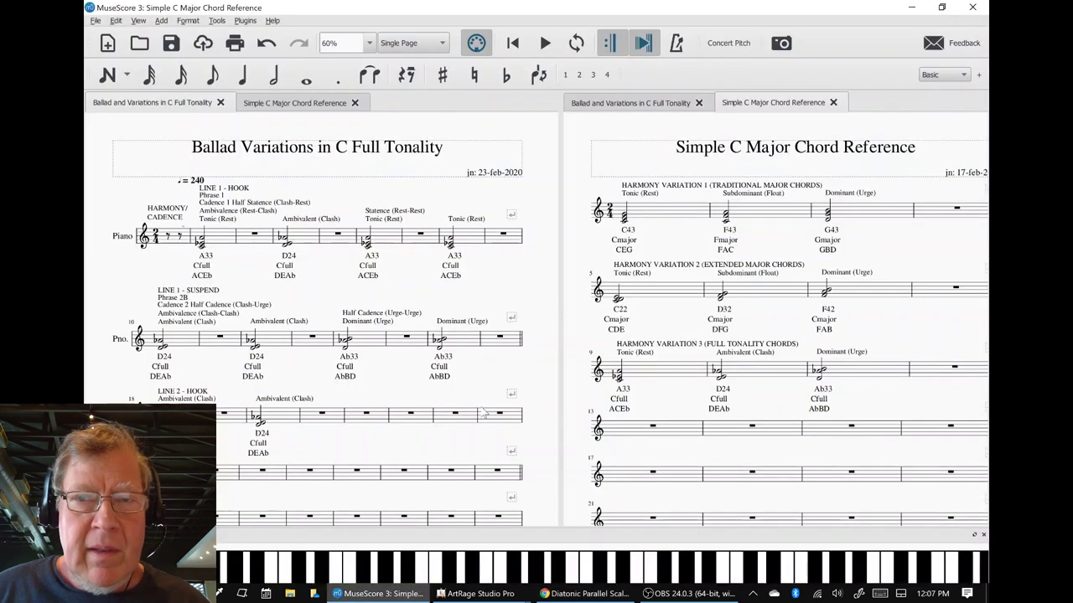
- Play Harmony Variation 3 from its A33 chord, then stop and clear the selection
click(657, 377)
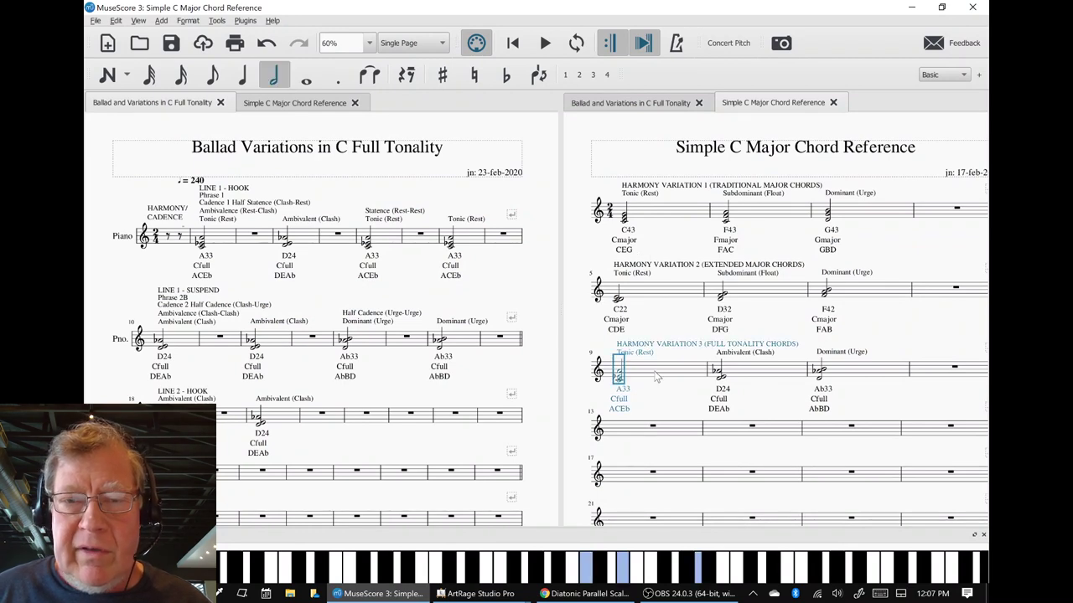
key(space)
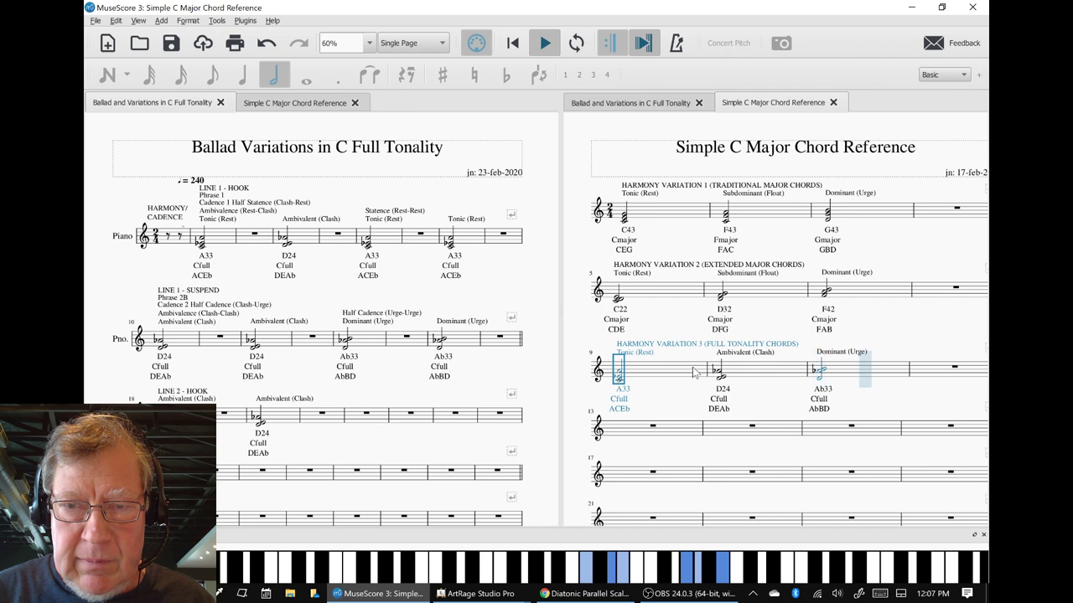
key(space)
key(Escape)
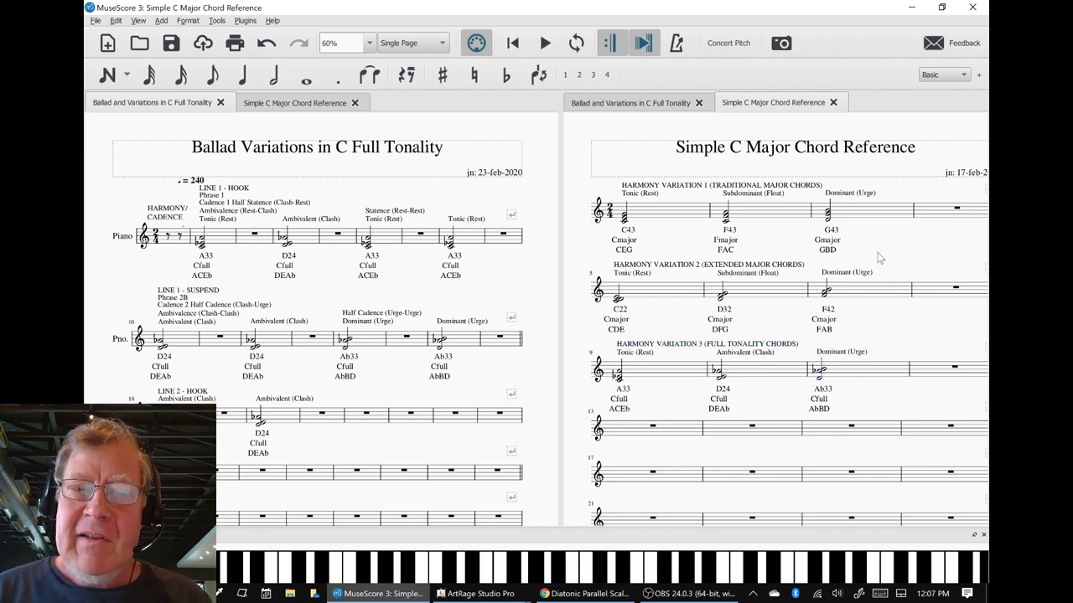
- Audition Harmony Variation 1 from C43 and Harmony Variation 2 from C22
click(670, 211)
key(space)
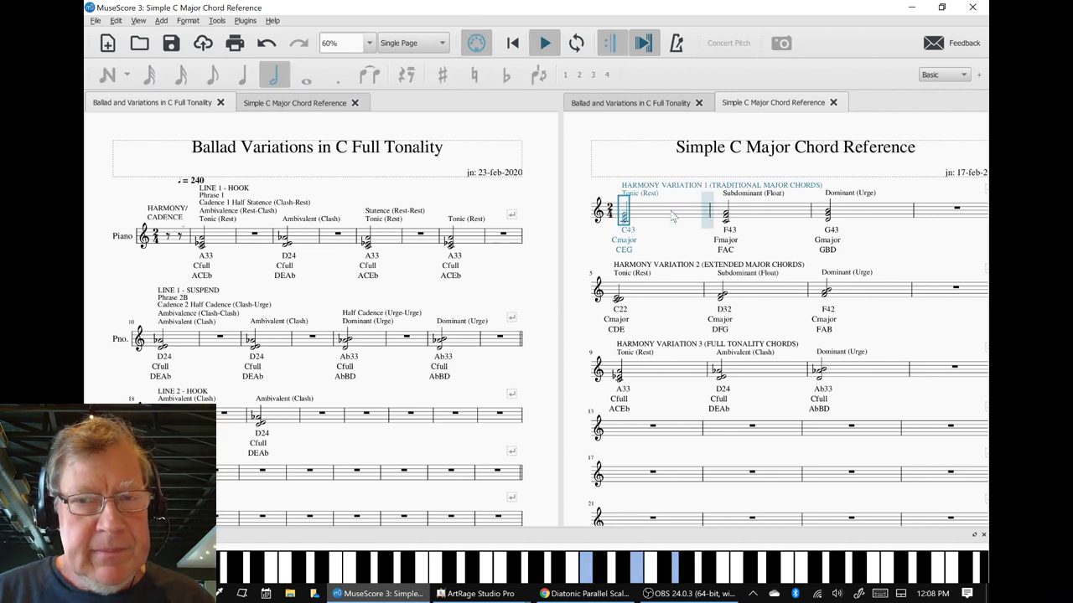
key(space)
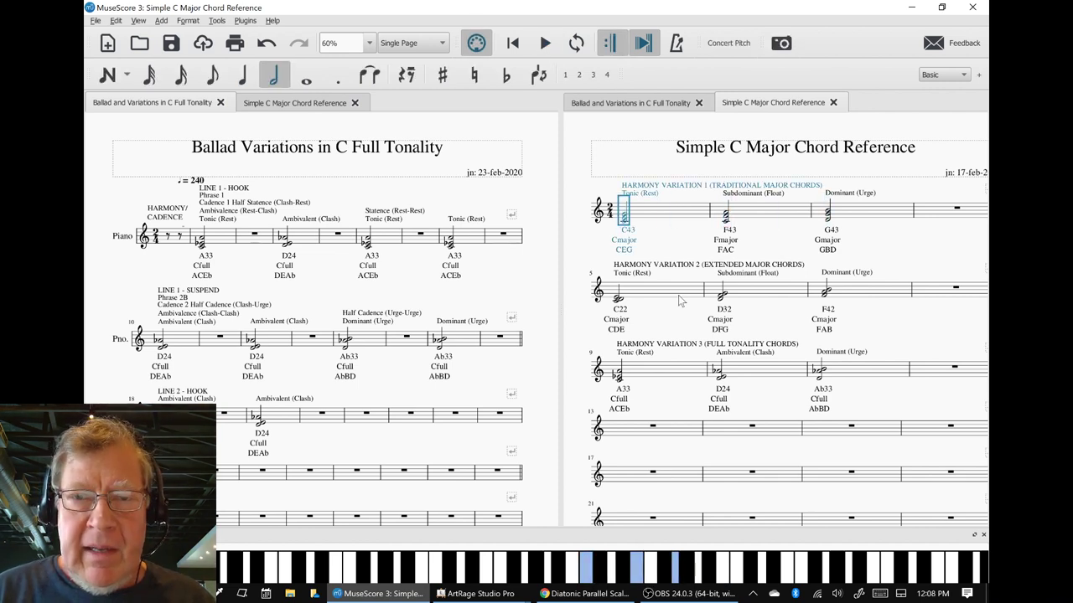
click(681, 292)
key(space)
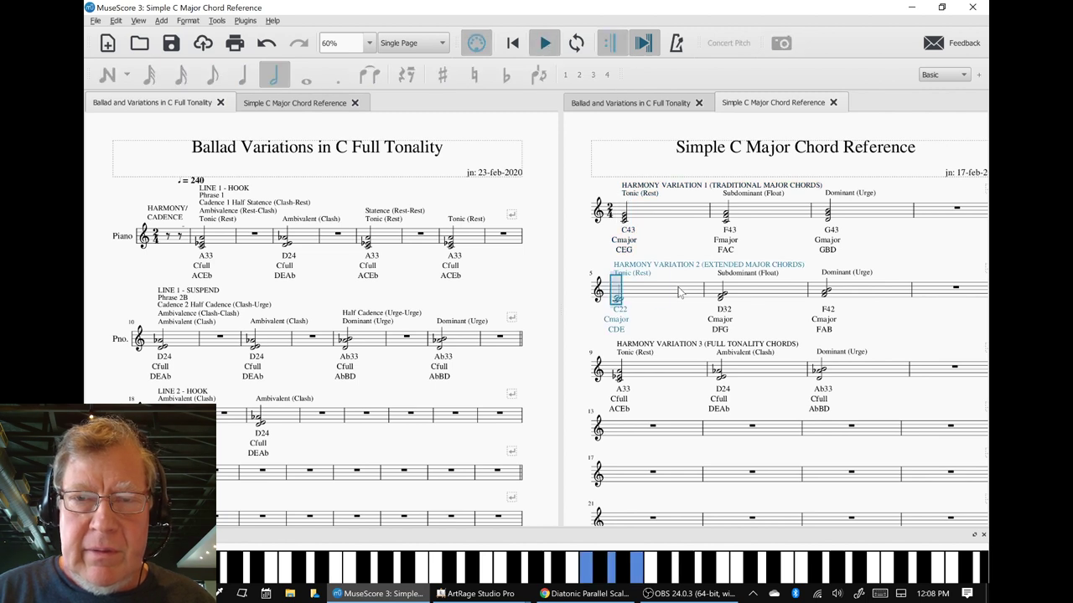
key(space)
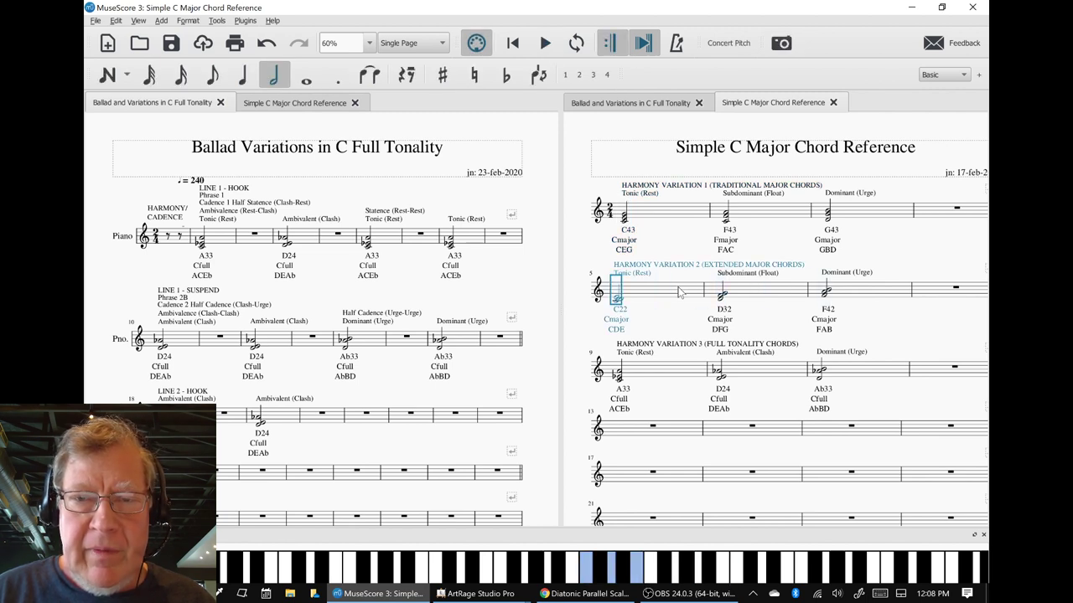
- Replay Harmony Variation 3 from A33, then select the Ballad score's first measure
click(670, 375)
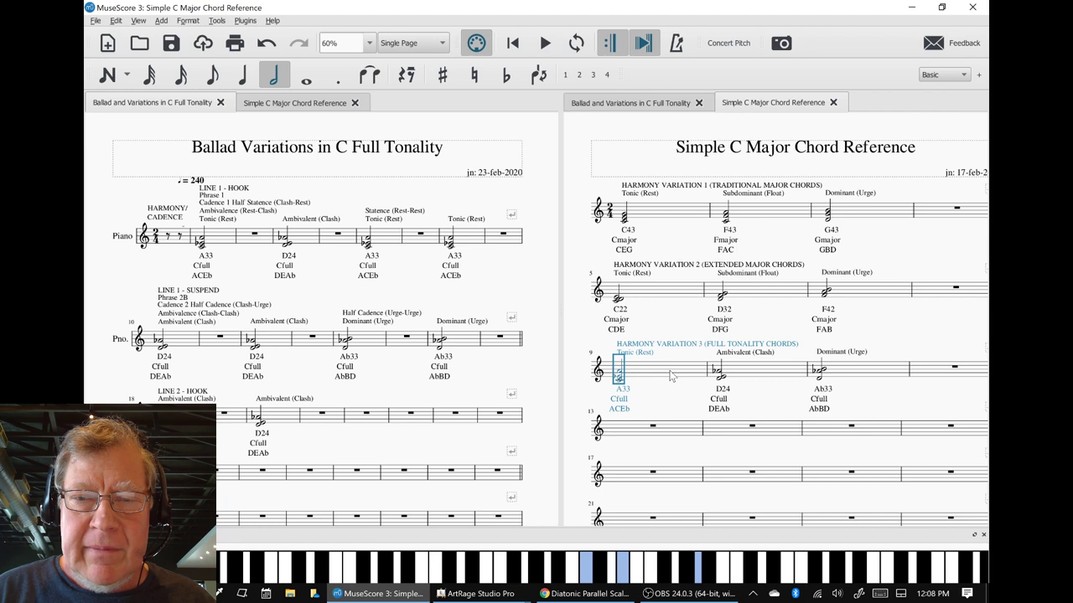
key(space)
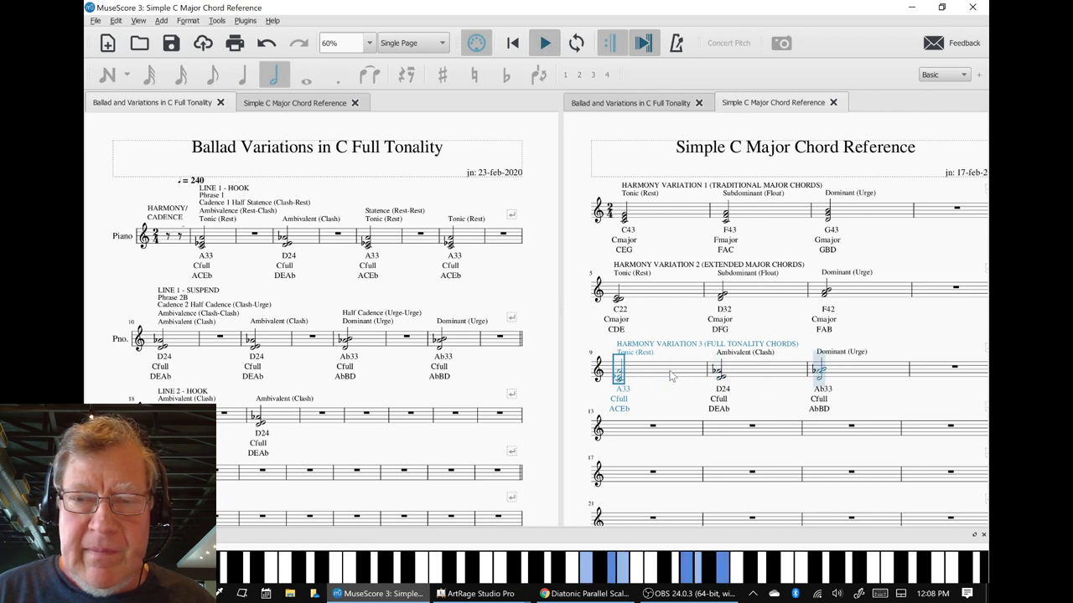
key(space)
click(679, 243)
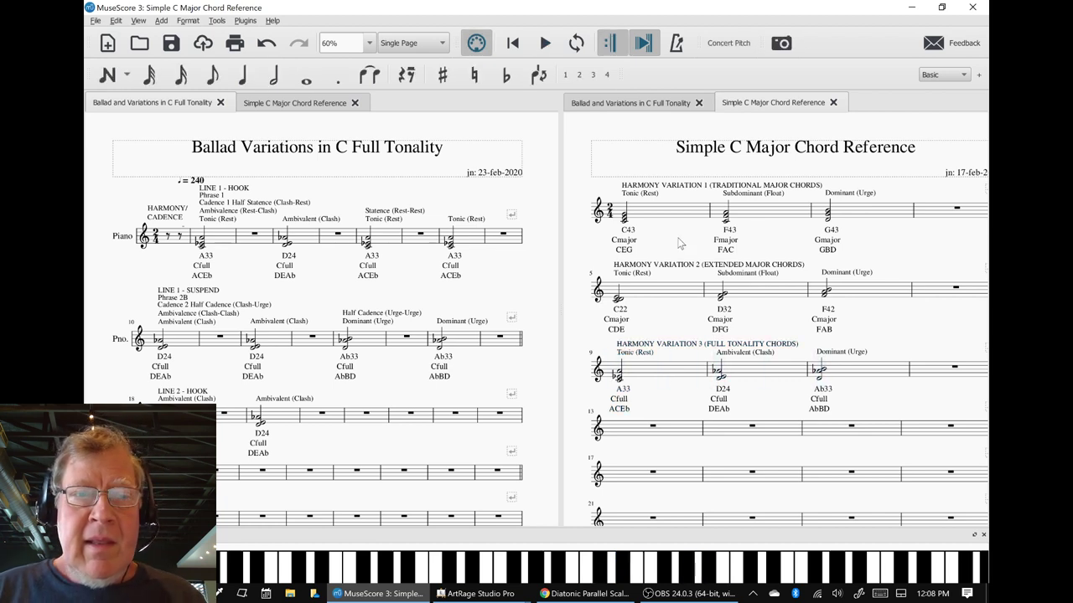
click(216, 240)
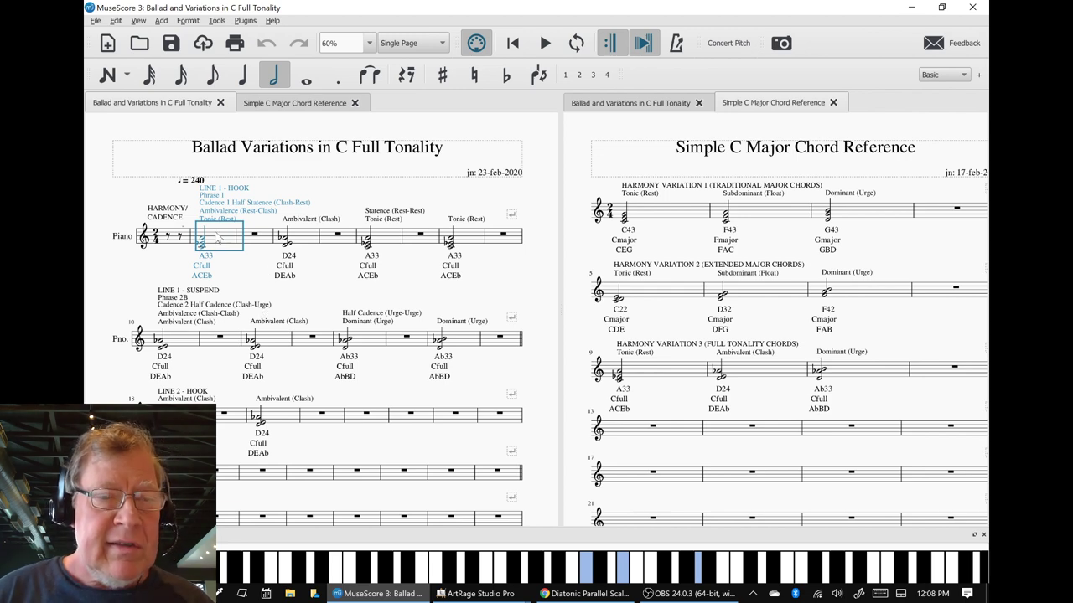
key(alt+Tab)
key(alt+Tab)
key(alt+Tab)
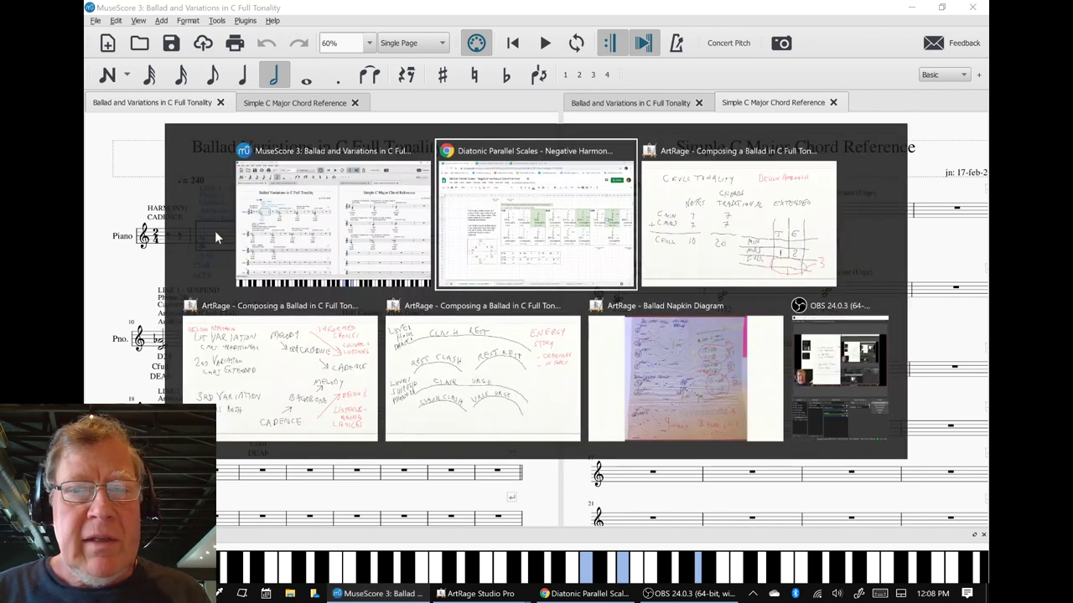
key(alt+Tab)
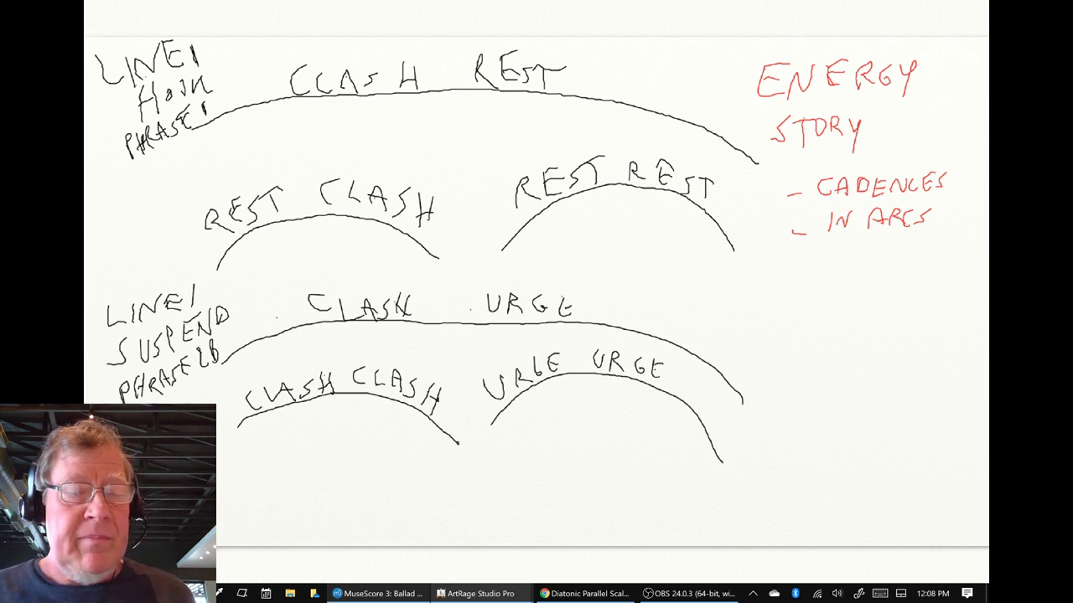
click(377, 594)
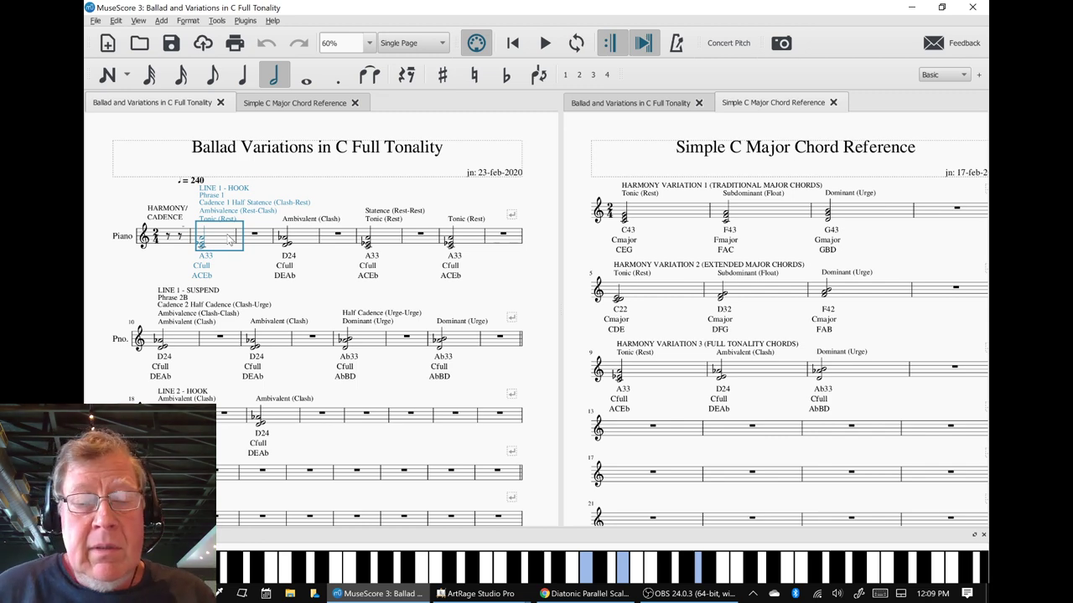
key(alt+Tab)
key(alt+Tab)
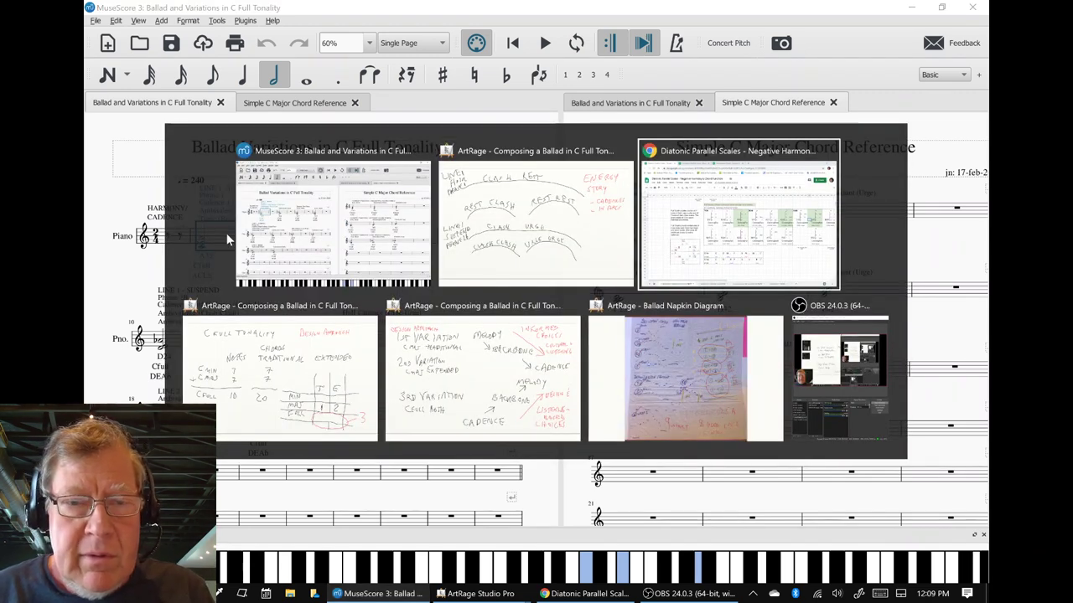
key(alt+Tab)
key(alt+Tab)
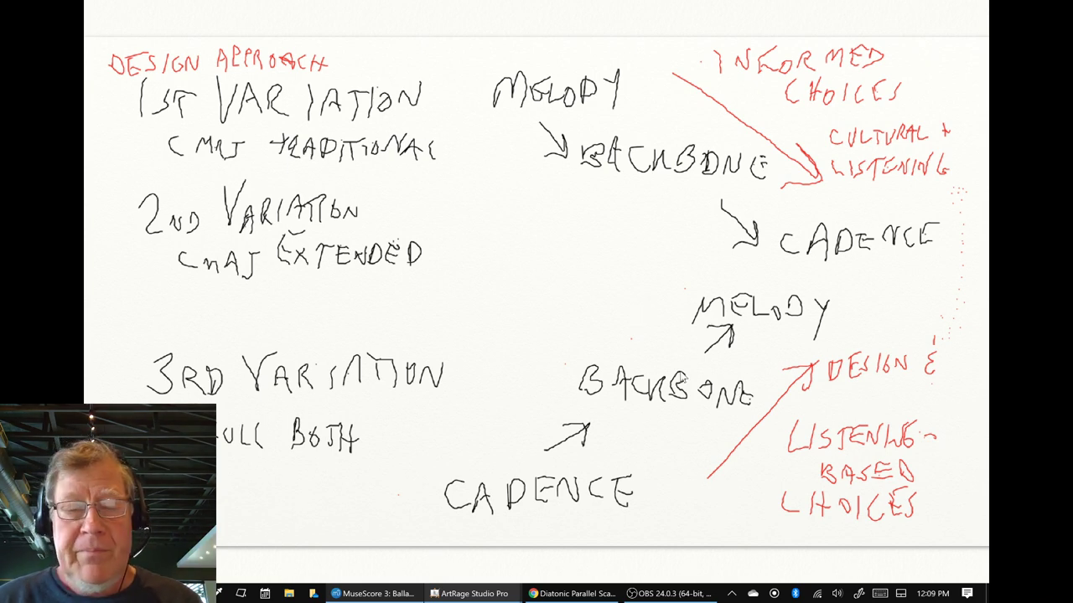
key(alt+Tab)
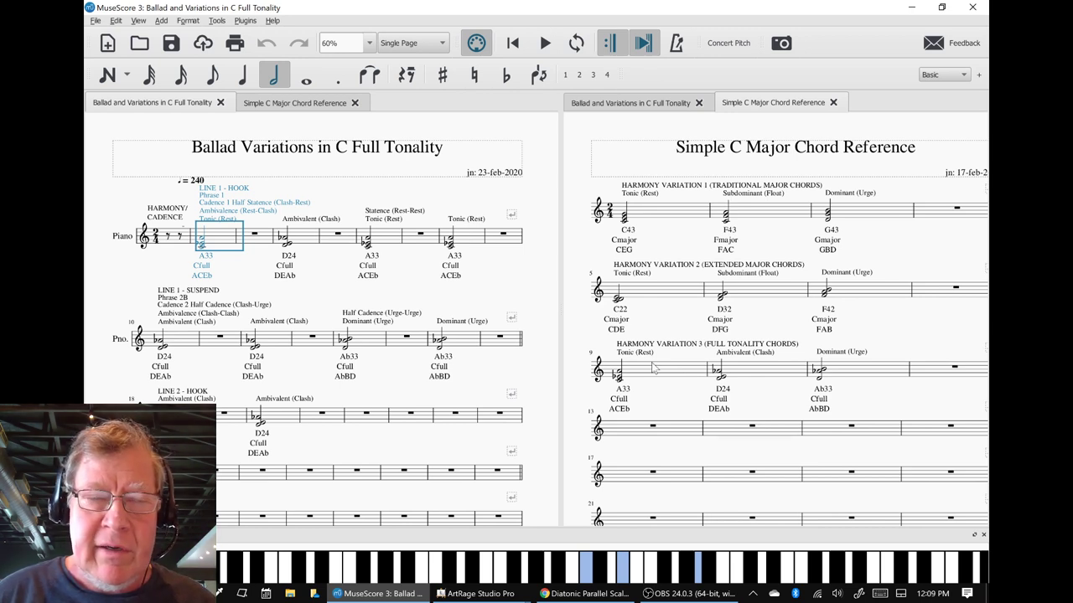
- Play the Ballad score's opening lines, stop playback, and bring OBS Studio forward
key(space)
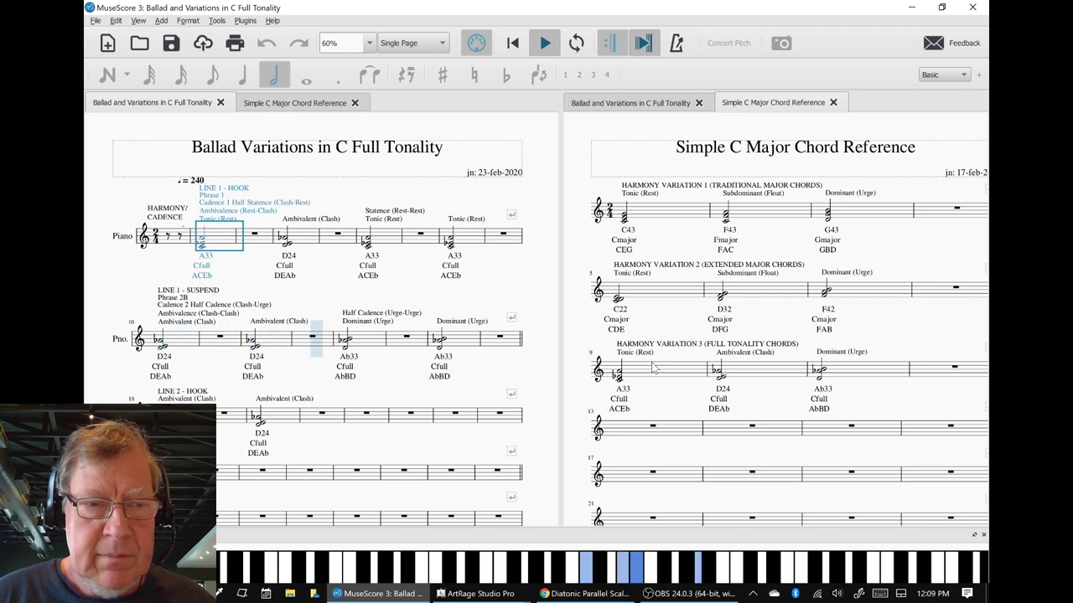
key(space)
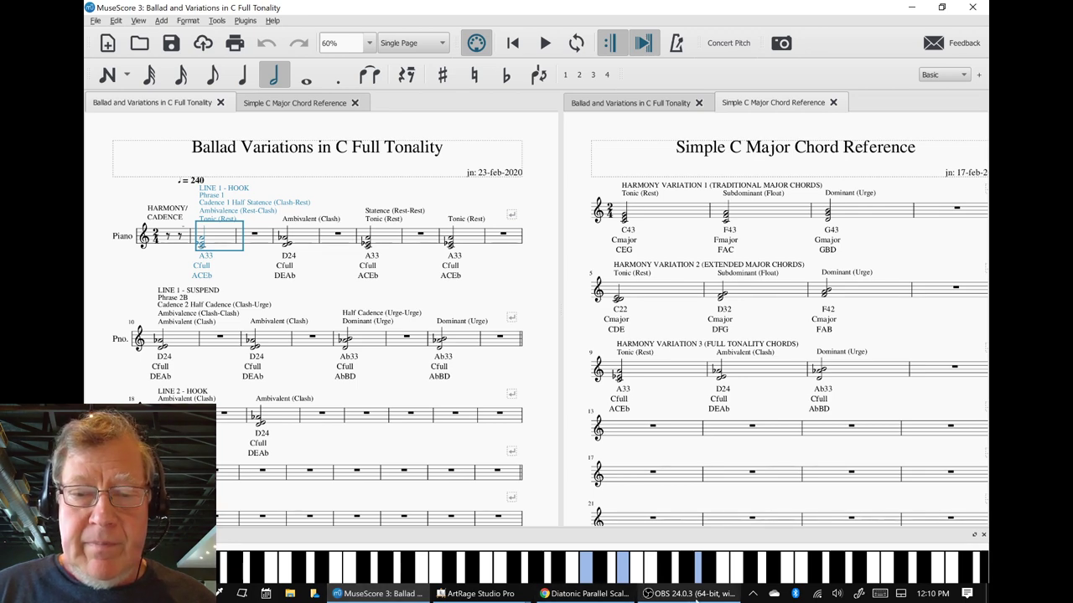
click(698, 594)
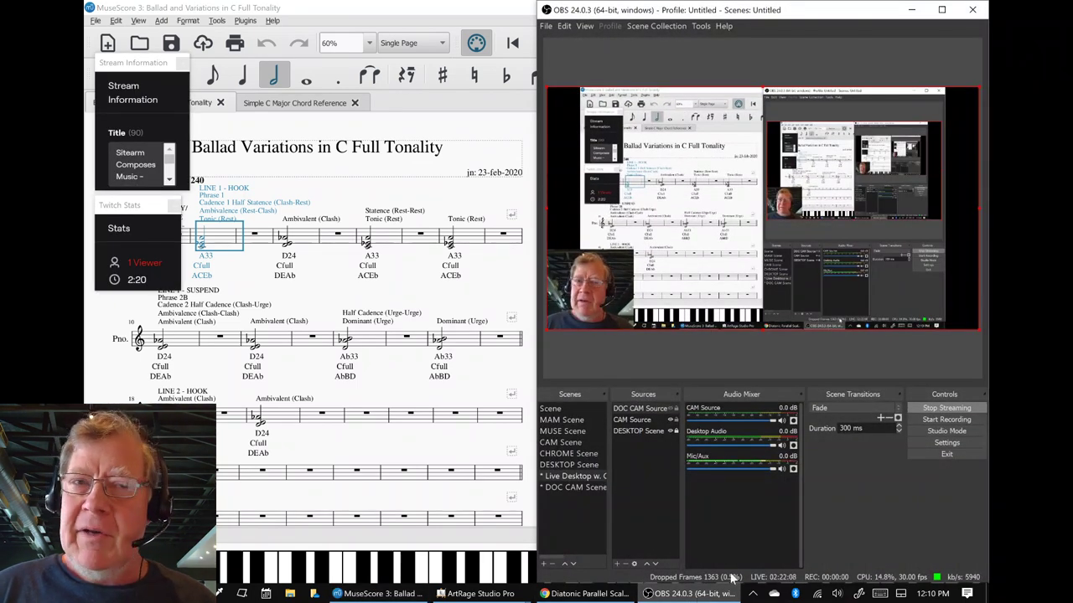